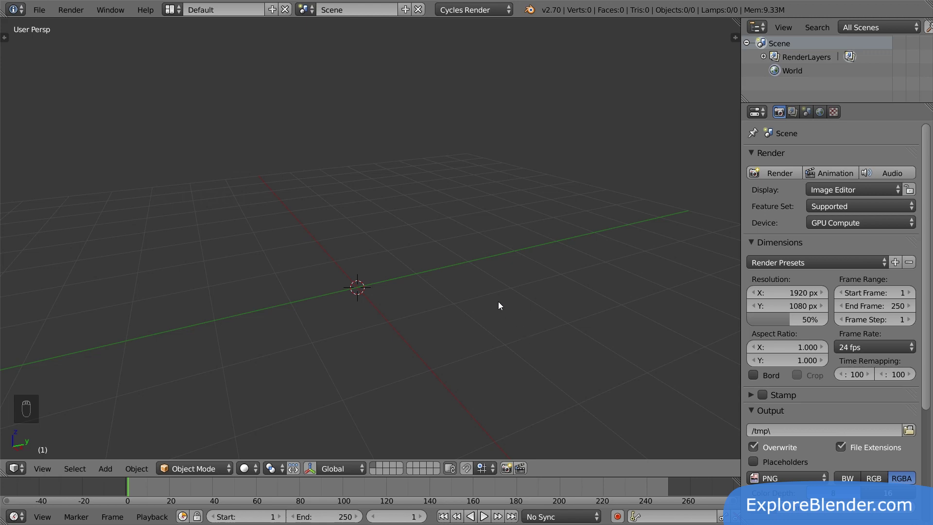
# Step: Add a Single Bone armature at the origin and switch it into Edit Mode
pyautogui.hotkey('shift', 'a')
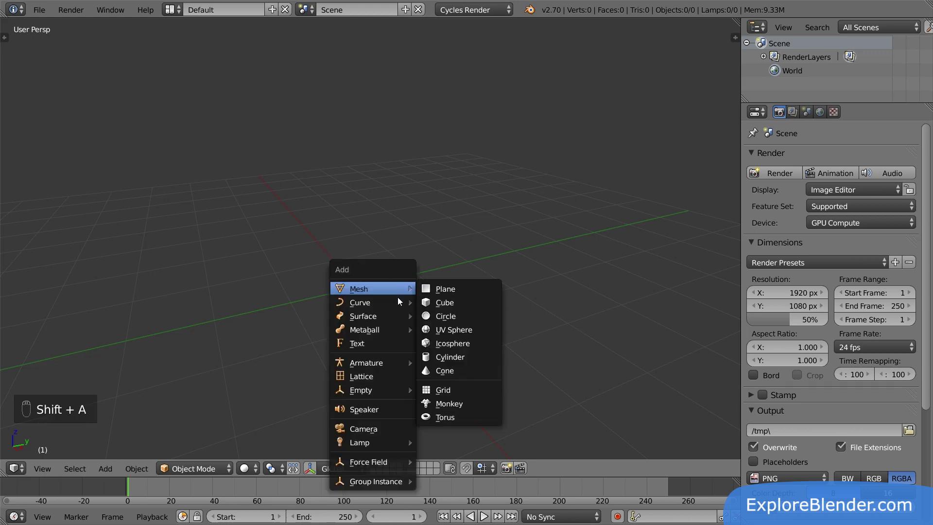
pyautogui.moveTo(392, 366)
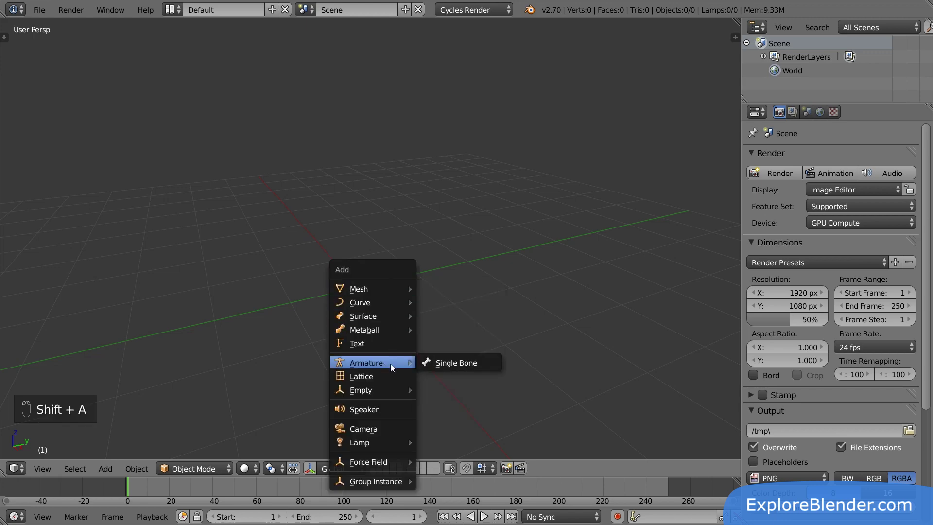
pyautogui.click(457, 362)
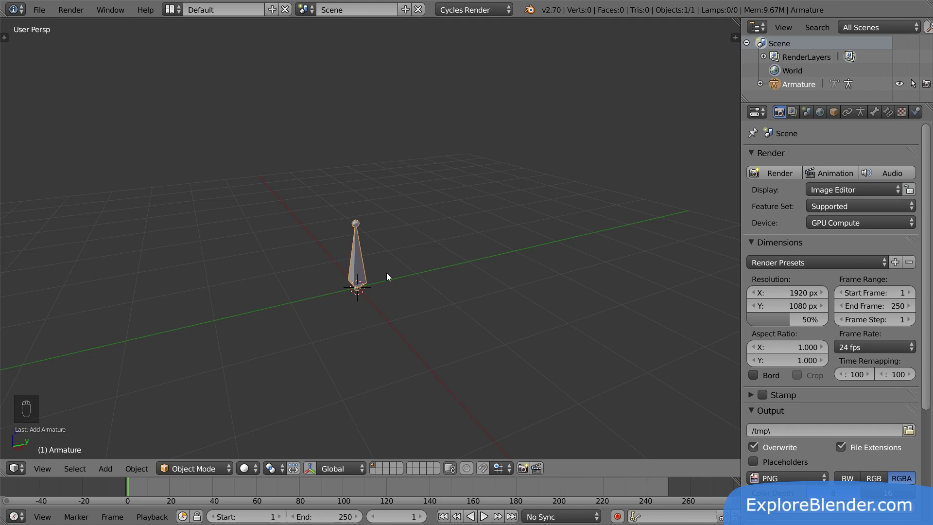
pyautogui.press('g')
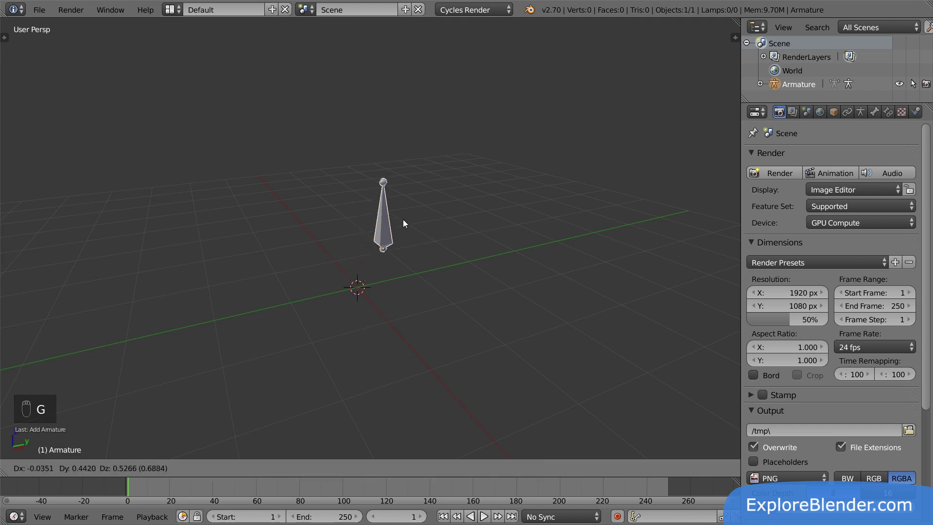
pyautogui.rightClick(427, 277)
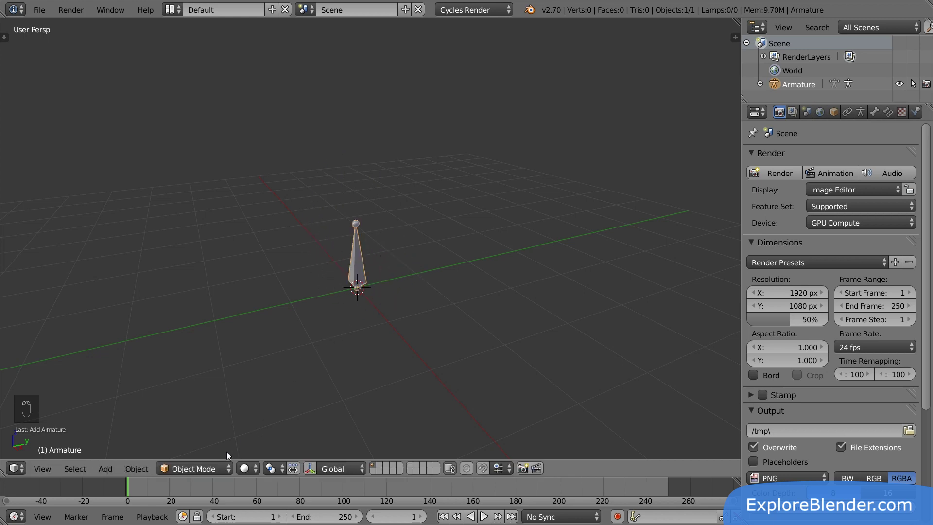
pyautogui.click(214, 466)
pyautogui.click(211, 440)
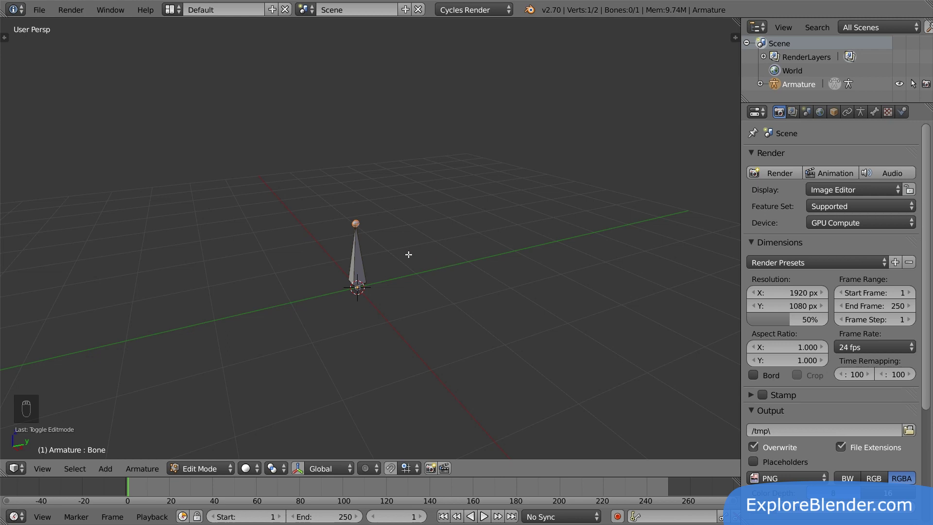
pyautogui.rightClick(368, 267)
pyautogui.press('r')
pyautogui.rightClick(442, 236)
pyautogui.press('g')
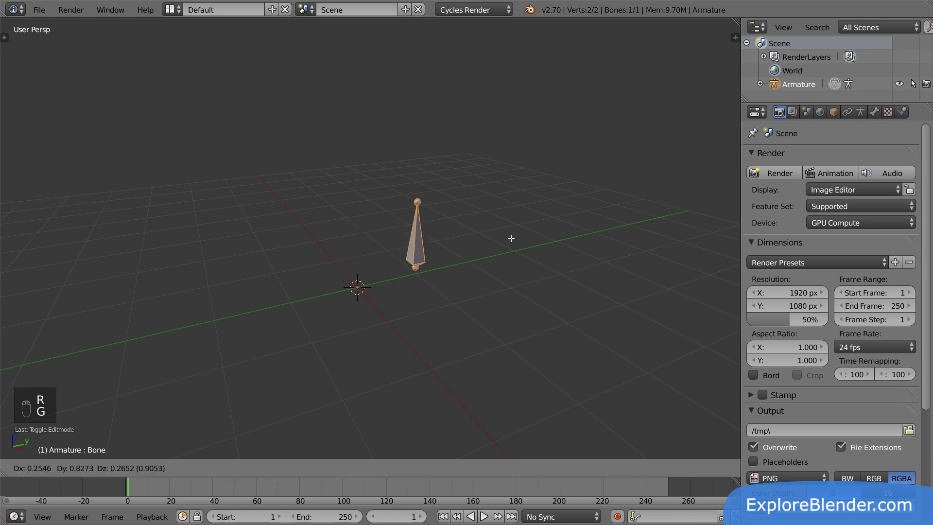
pyautogui.click(444, 253)
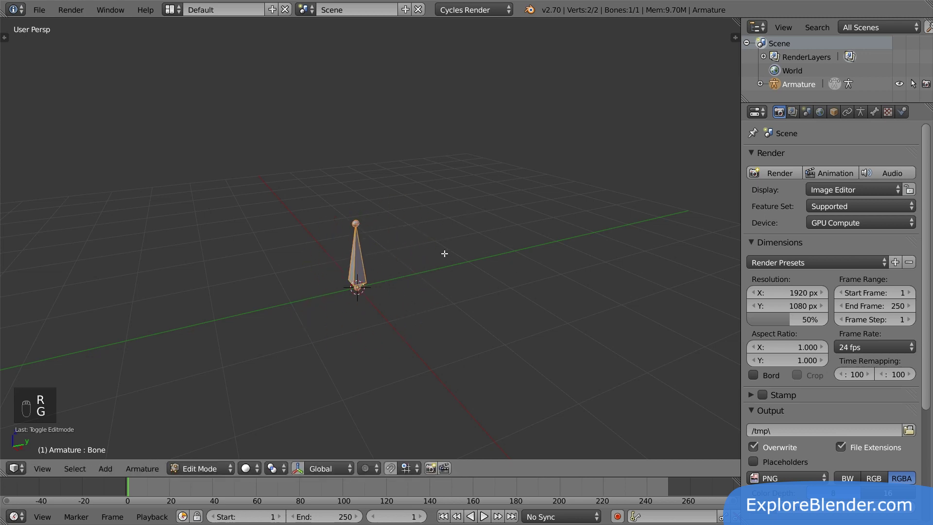
pyautogui.rightClick(365, 221)
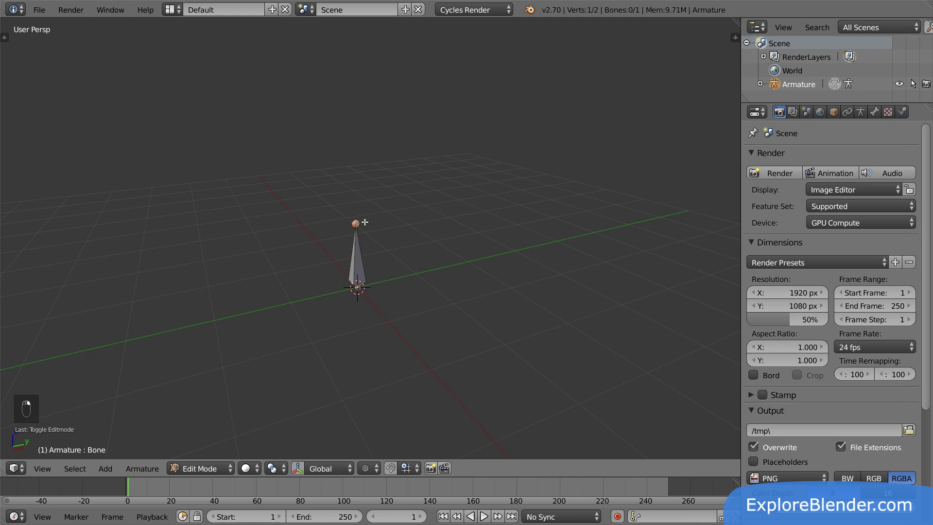
pyautogui.rightClick(357, 289)
pyautogui.rightClick(356, 223)
pyautogui.press('g')
pyautogui.rightClick(360, 272)
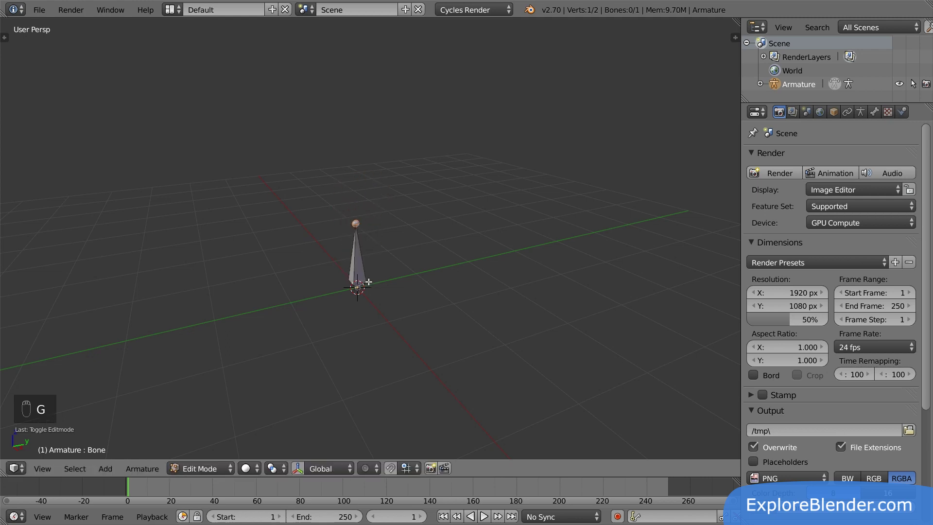
pyautogui.rightClick(363, 288)
pyautogui.press('g')
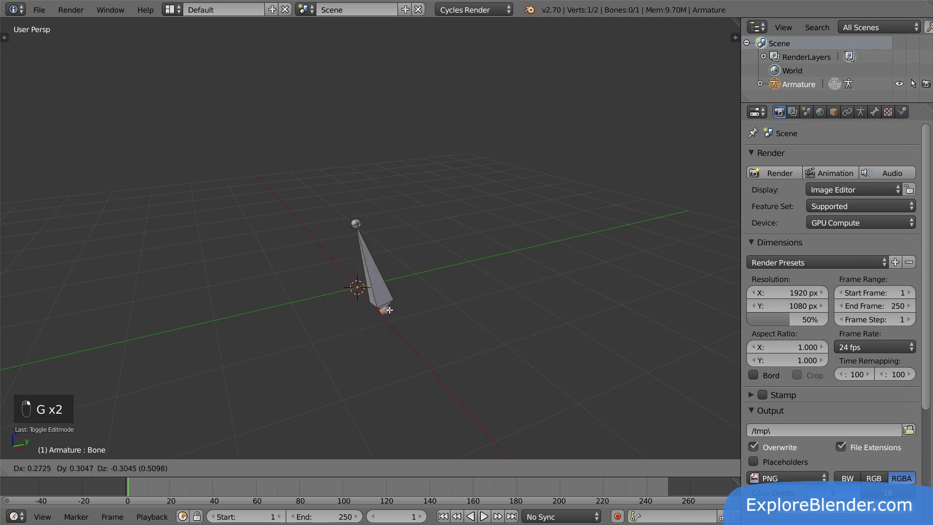
pyautogui.rightClick(390, 310)
# Step: Set the bone's Roll to 121° in the Transform sidebar, then hide the sidebar
pyautogui.press('n')
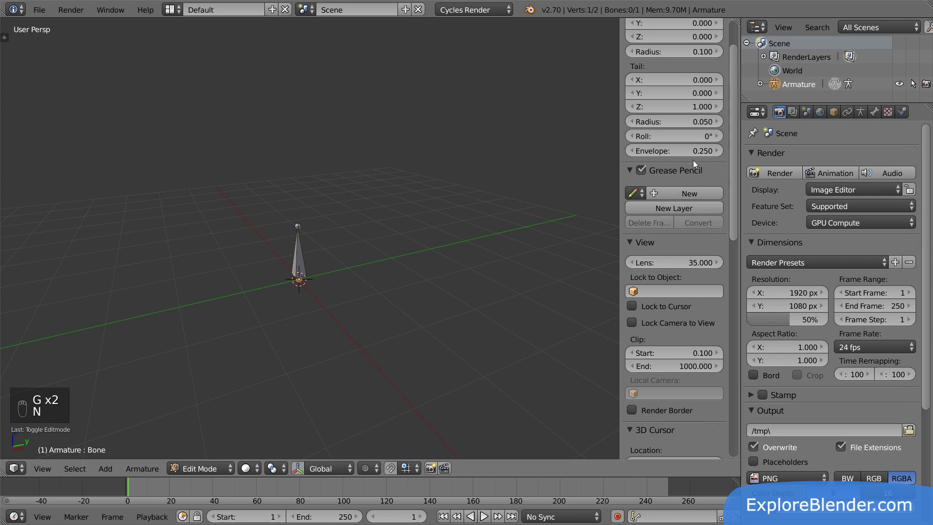
pyautogui.scroll(3, 693, 159)
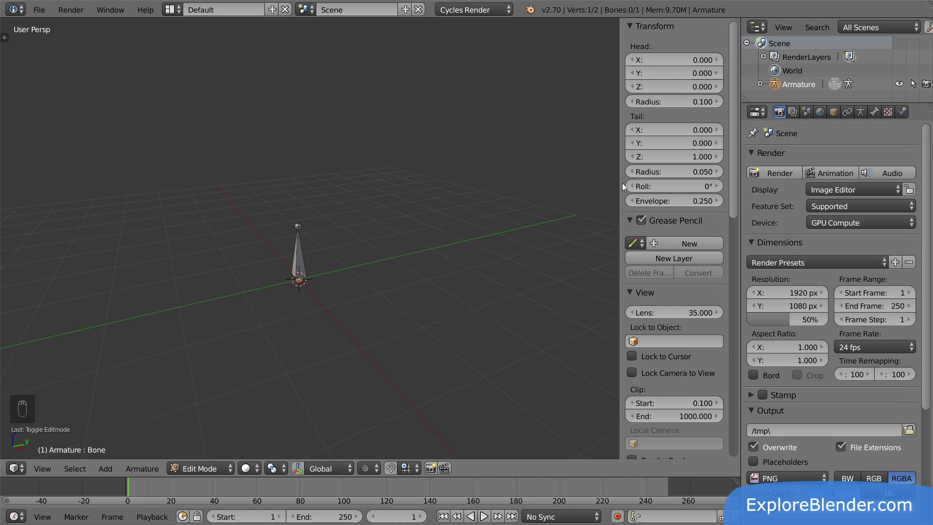
pyautogui.moveTo(680, 189)
pyautogui.mouseDown()
pyautogui.moveTo(768, 188)
pyautogui.moveTo(681, 189)
pyautogui.mouseUp()
pyautogui.press('n')
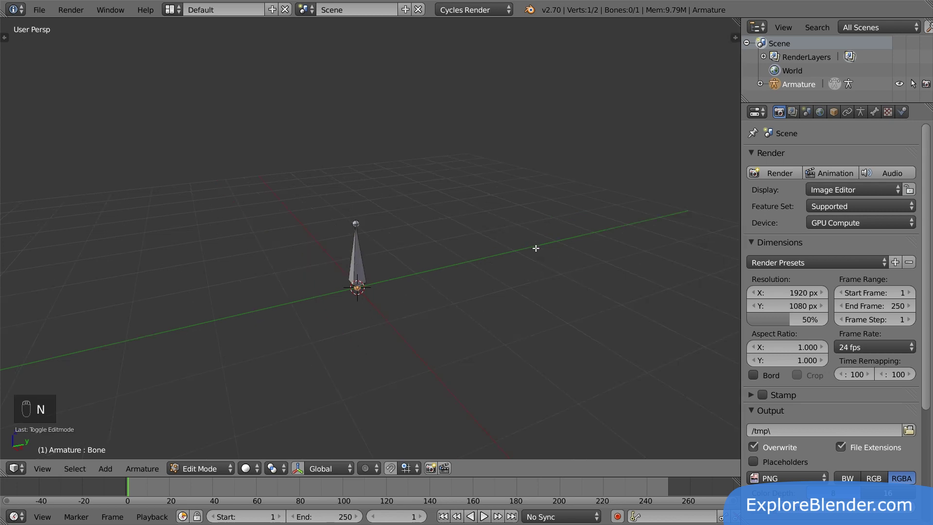
# Step: Place the 3D cursor to the upper right and add a second bone there
pyautogui.click(496, 208)
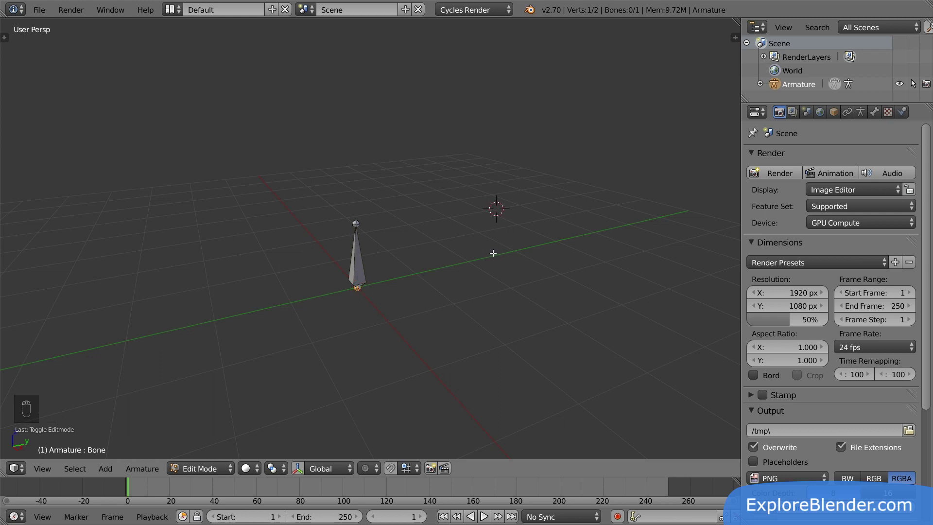
pyautogui.hotkey('shift', 'a')
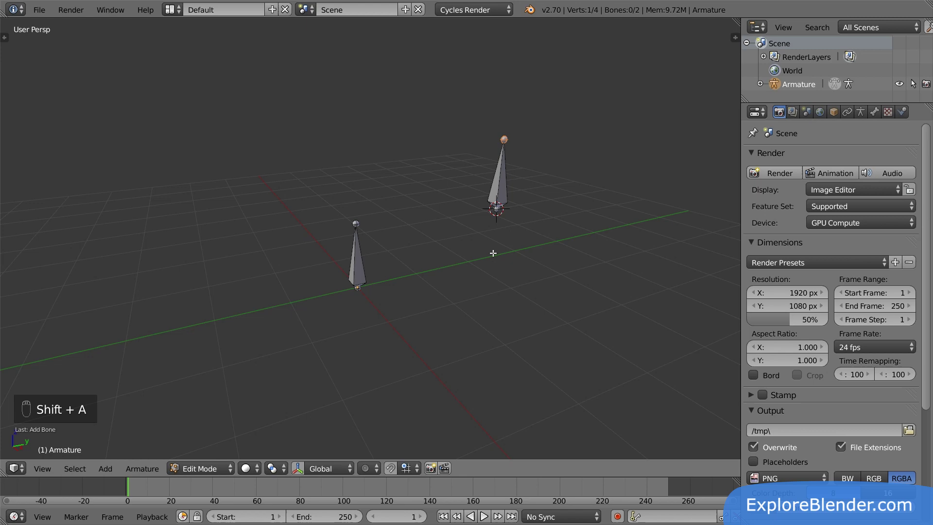
pyautogui.click(506, 311)
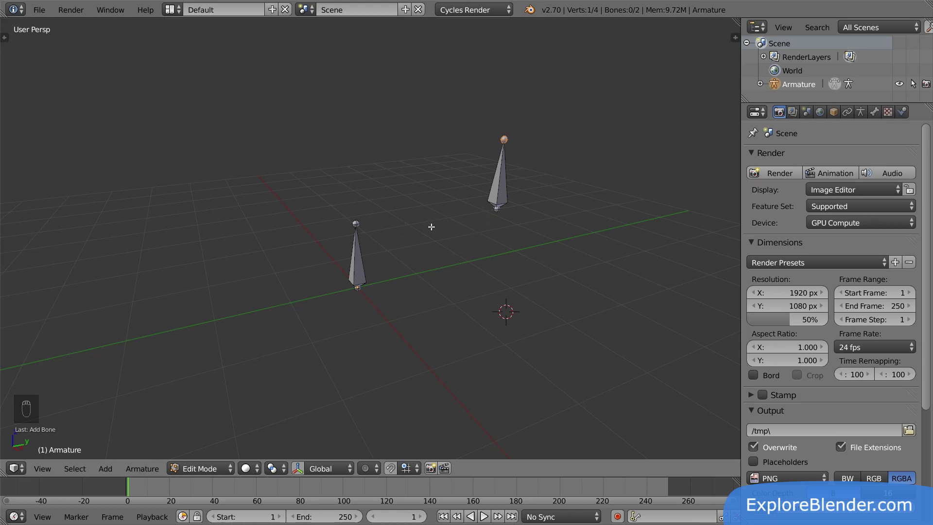
# Step: Parent the right-hand bone to the left bone using Keep Offset
pyautogui.rightClick(490, 188)
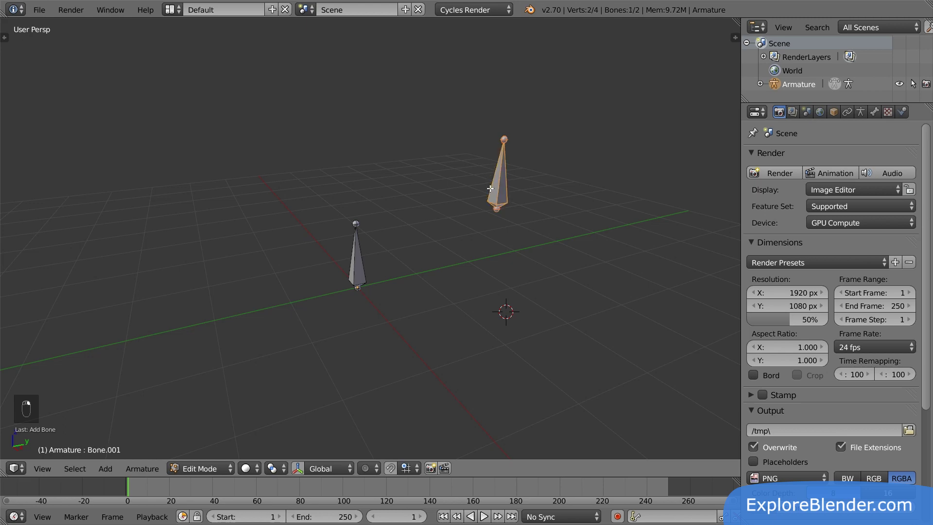
pyautogui.keyDown('shift'); pyautogui.rightClick(354, 248); pyautogui.keyUp('shift')
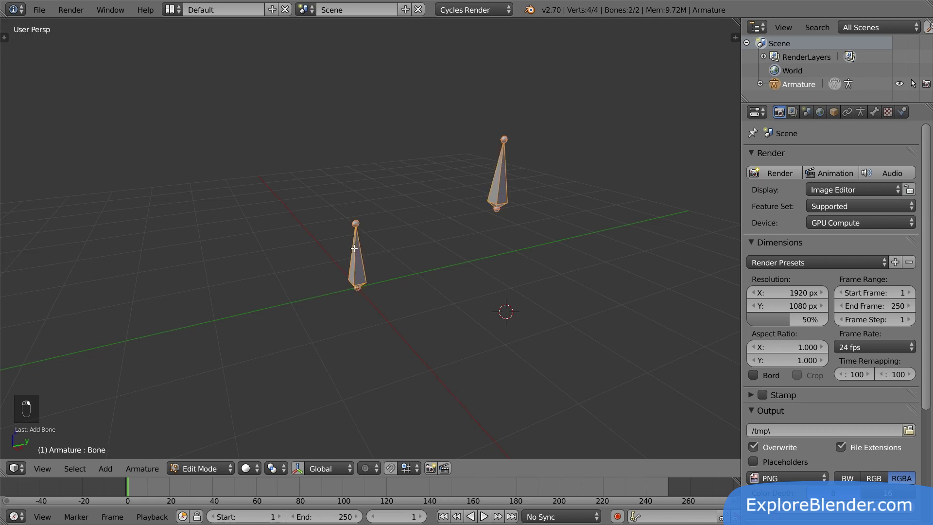
pyautogui.hotkey('ctrl', 'p')
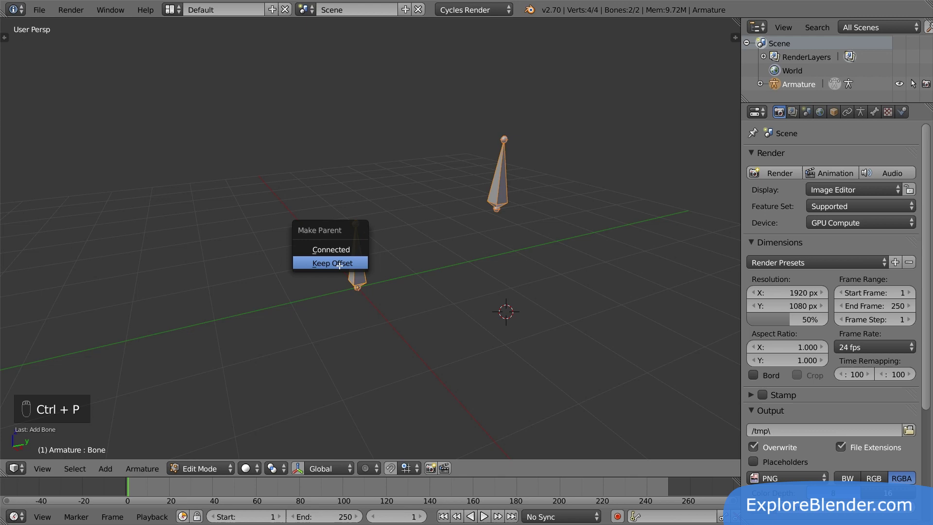
pyautogui.click(324, 266)
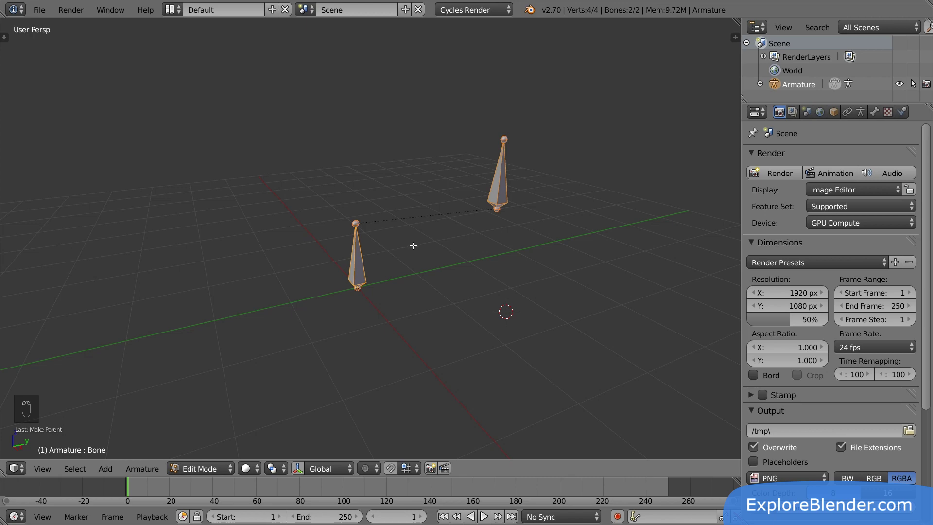
pyautogui.click(221, 468)
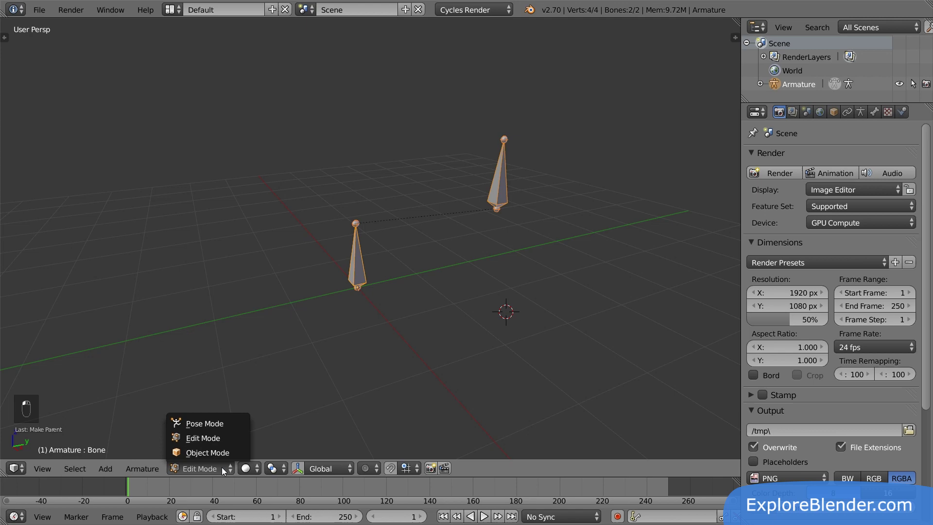
pyautogui.click(232, 422)
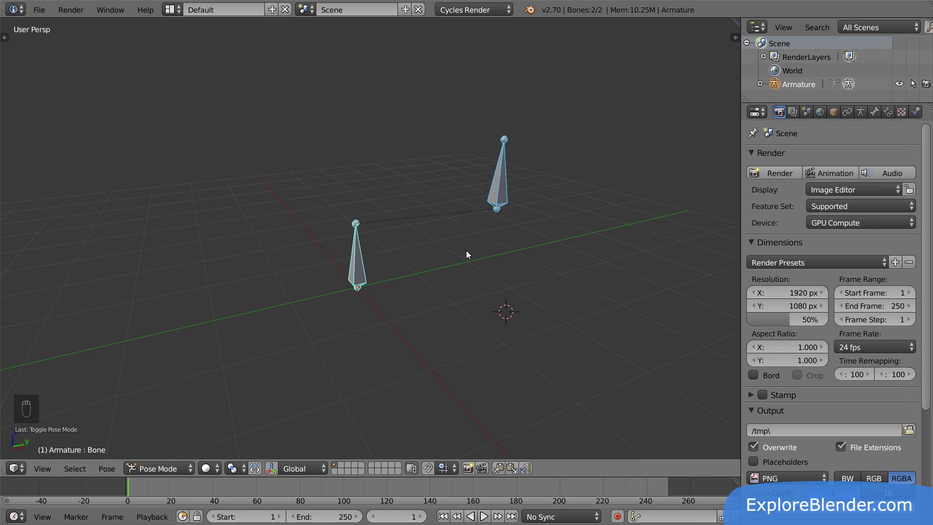
pyautogui.rightClick(502, 196)
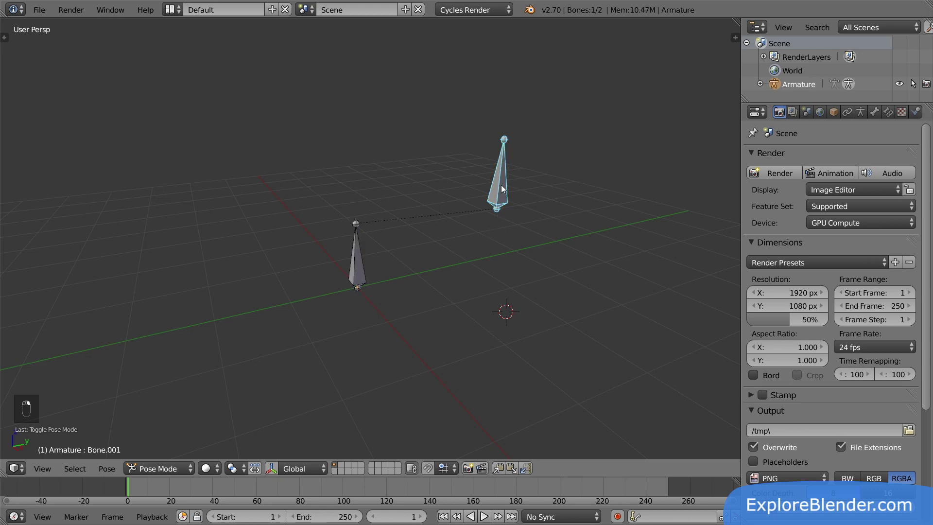
pyautogui.press('g')
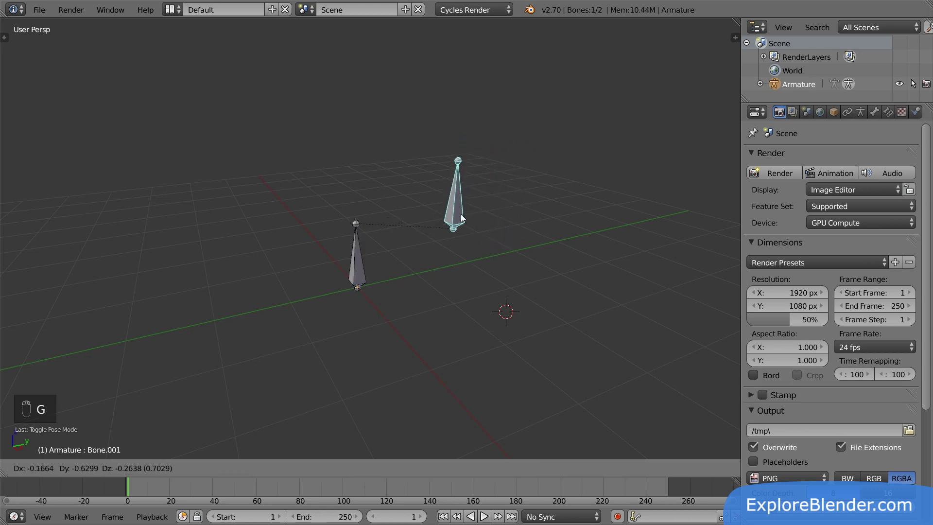
pyautogui.rightClick(530, 193)
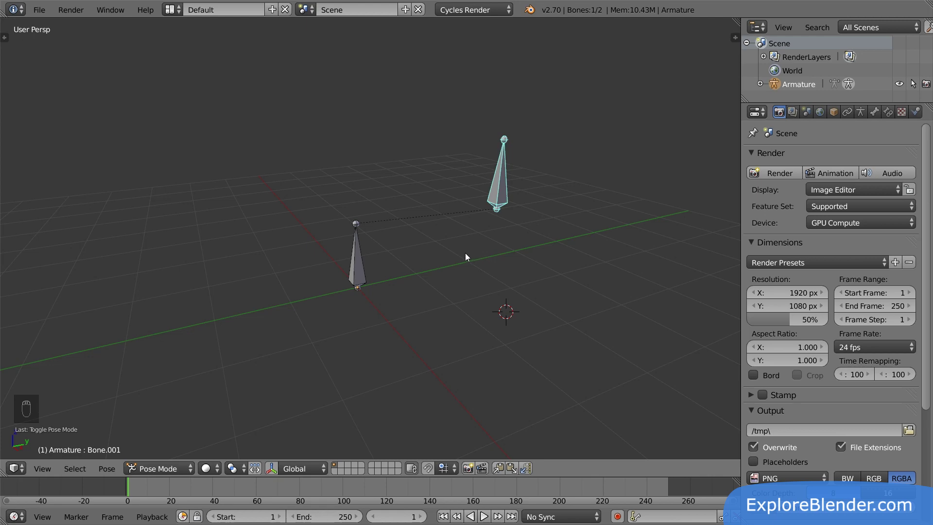
pyautogui.rightClick(360, 263)
pyautogui.press('g')
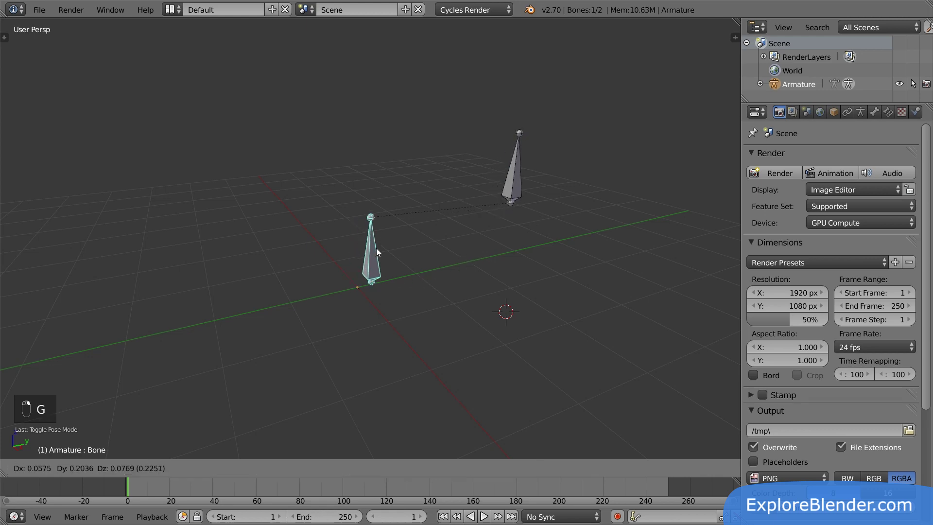
pyautogui.rightClick(387, 235)
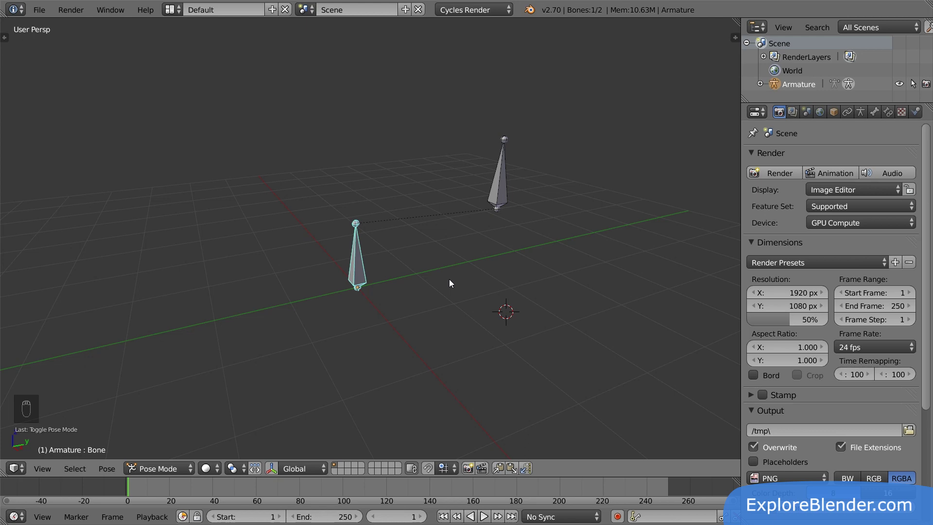
pyautogui.rightClick(496, 197)
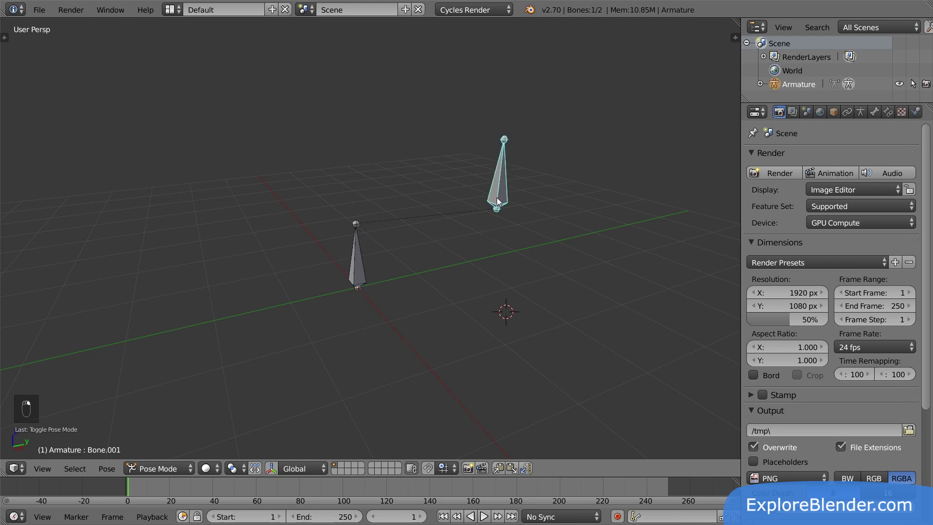
# Step: In Edit Mode, tick Connected in Bone.001's Bone properties so it joins its parent
pyautogui.click(873, 113)
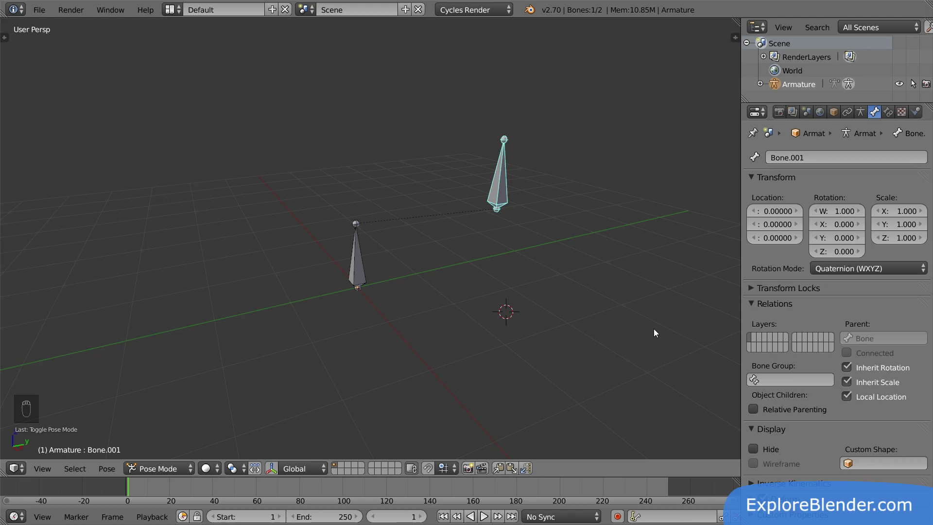
pyautogui.press('Tab')
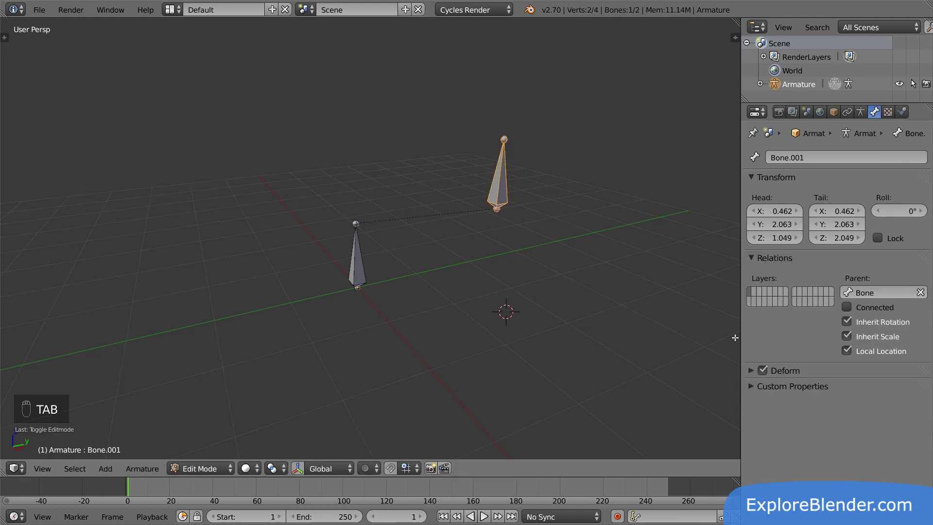
pyautogui.click(850, 307)
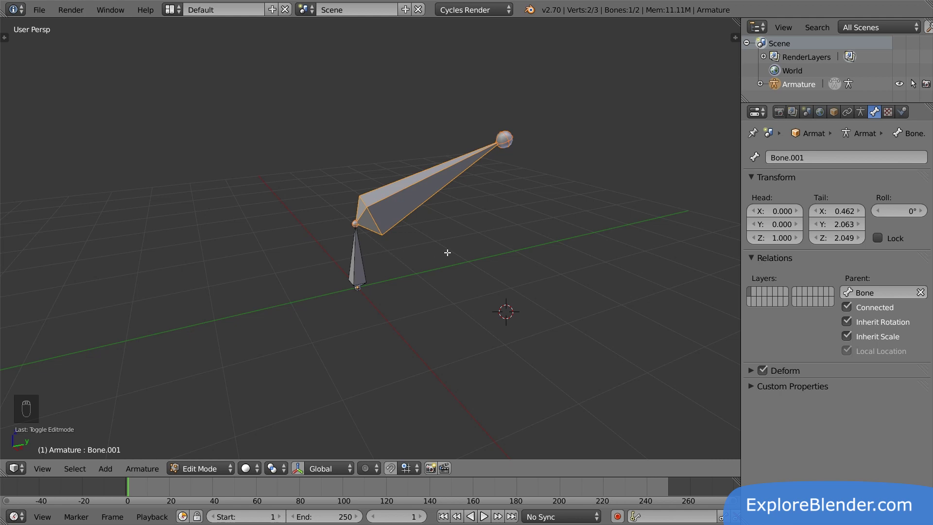
# Step: In Pose Mode, try moving, rotating and scaling Bone.001, cancelling each transform
pyautogui.hotkey('ctrl', 'Tab')
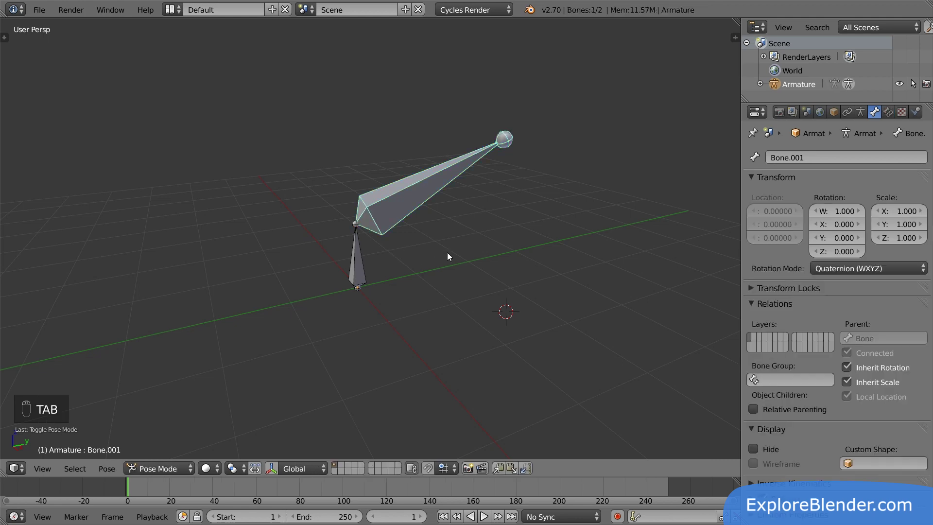
pyautogui.press('g')
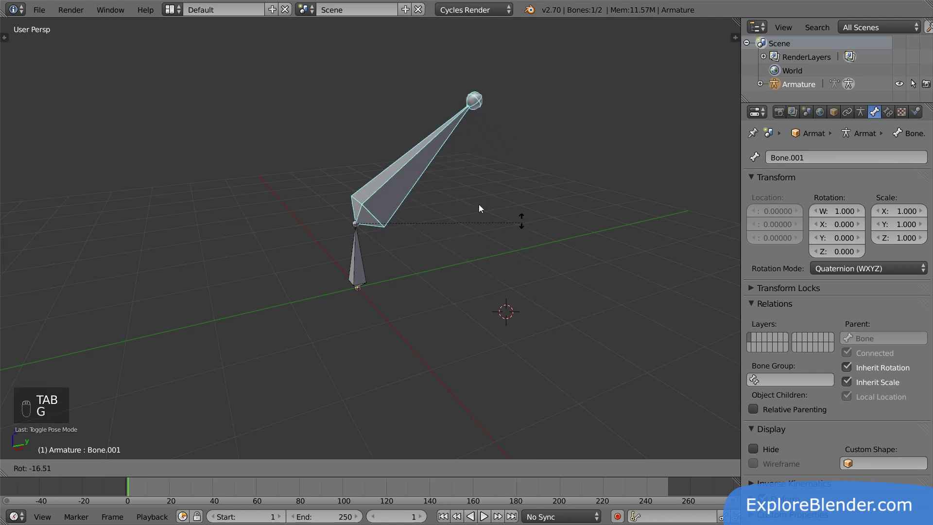
pyautogui.rightClick(459, 265)
pyautogui.press('r')
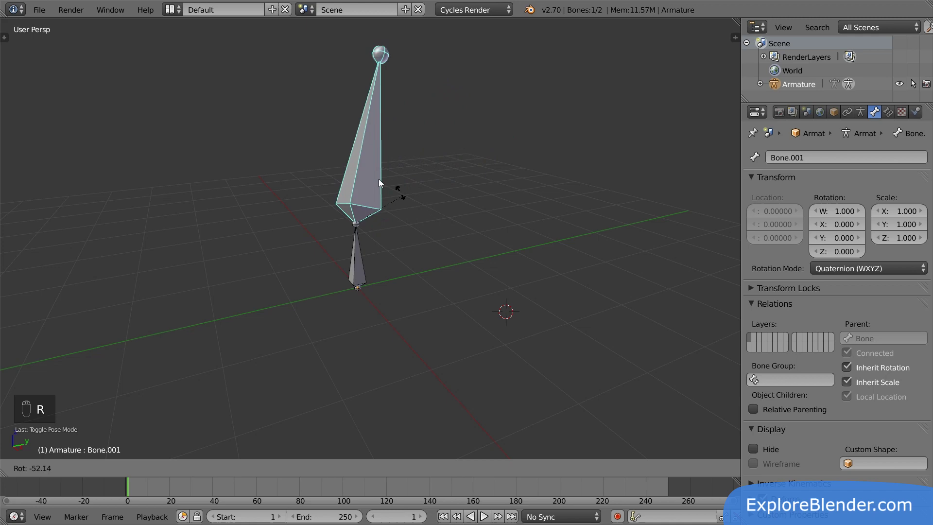
pyautogui.press('s')
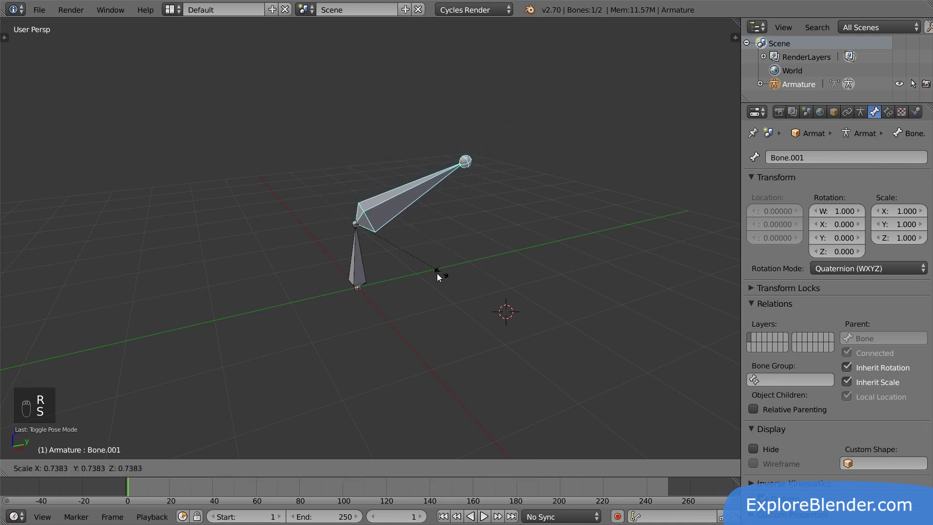
pyautogui.rightClick(429, 275)
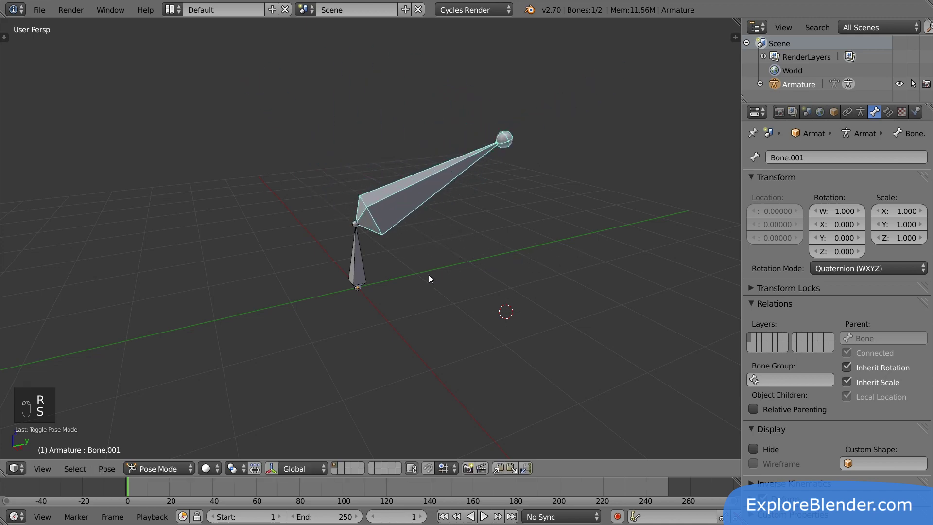
# Step: Move, rotate and scale the lower bone down to 0.214 in Pose Mode
pyautogui.rightClick(359, 272)
pyautogui.press('r')
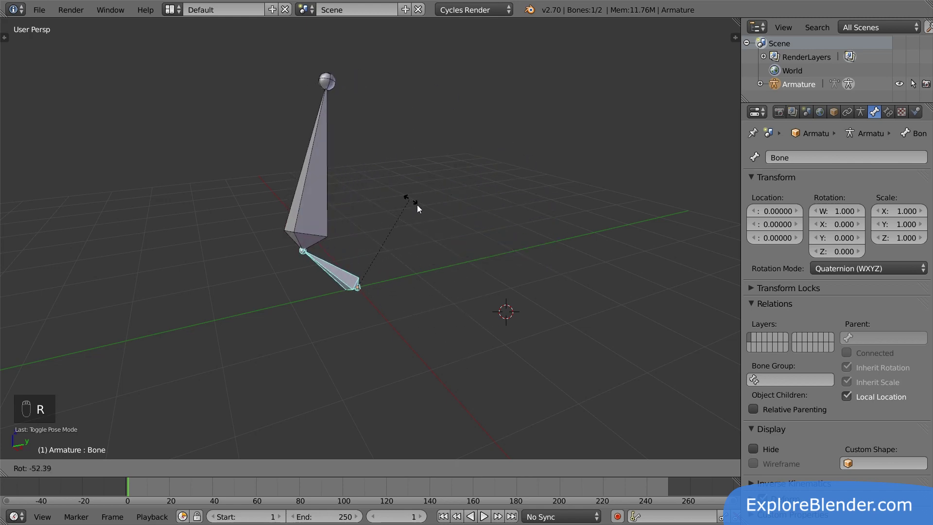
pyautogui.rightClick(474, 290)
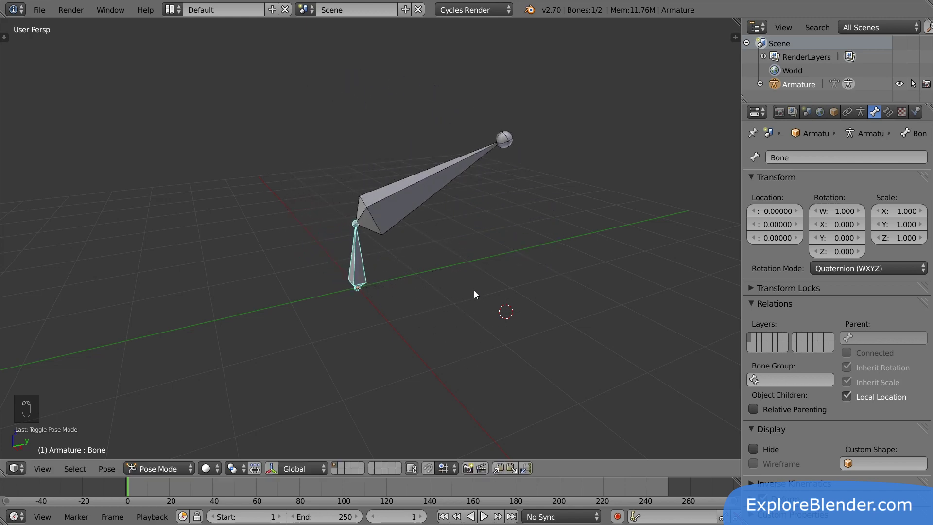
pyautogui.press('g')
pyautogui.click(641, 314)
pyautogui.press('r')
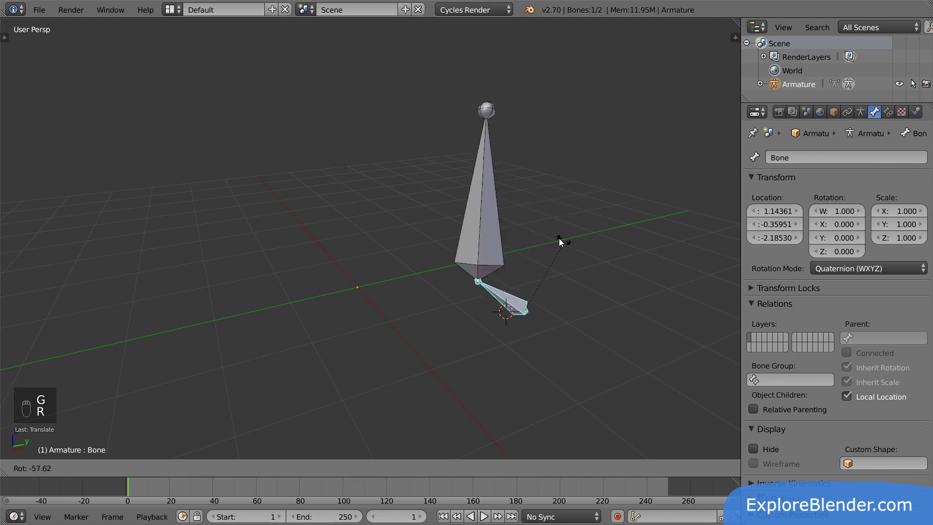
pyautogui.click(558, 238)
pyautogui.press('s')
pyautogui.click(542, 306)
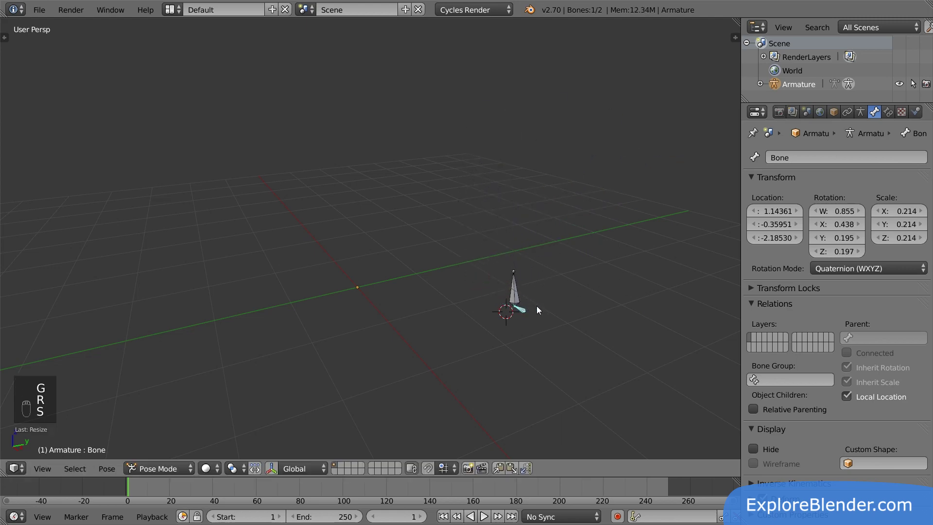
pyautogui.press('Tab')
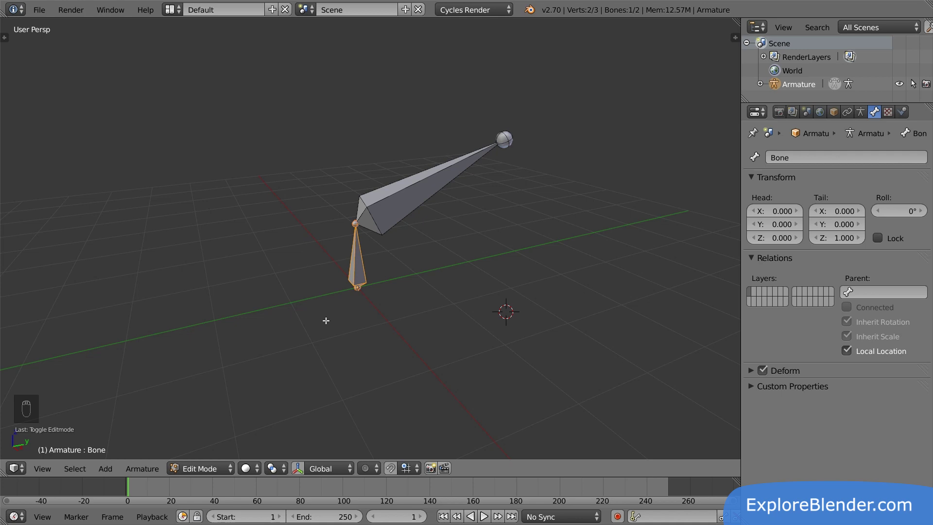
# Step: Back in Pose Mode, switch the armature to Rest Position, try grabbing, then restore Pose Position
pyautogui.hotkey('ctrl', 'Tab')
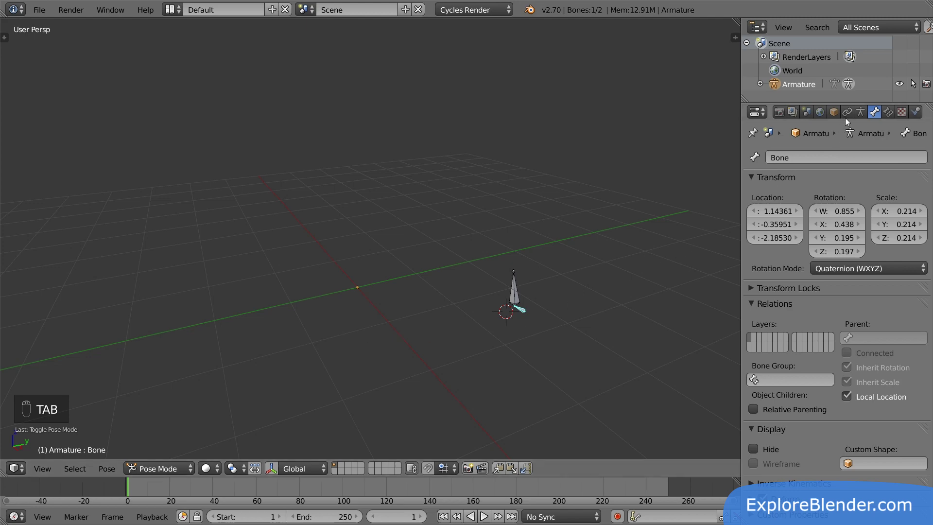
pyautogui.click(860, 112)
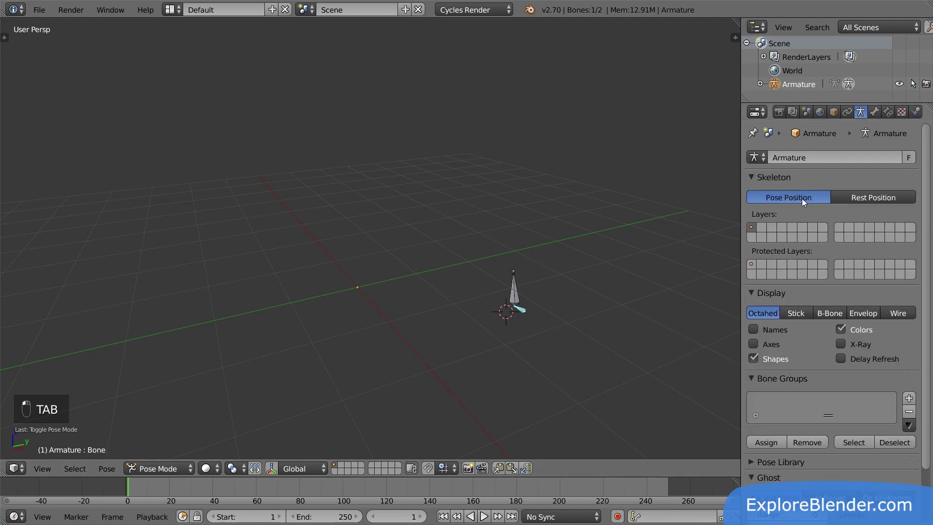
pyautogui.click(870, 198)
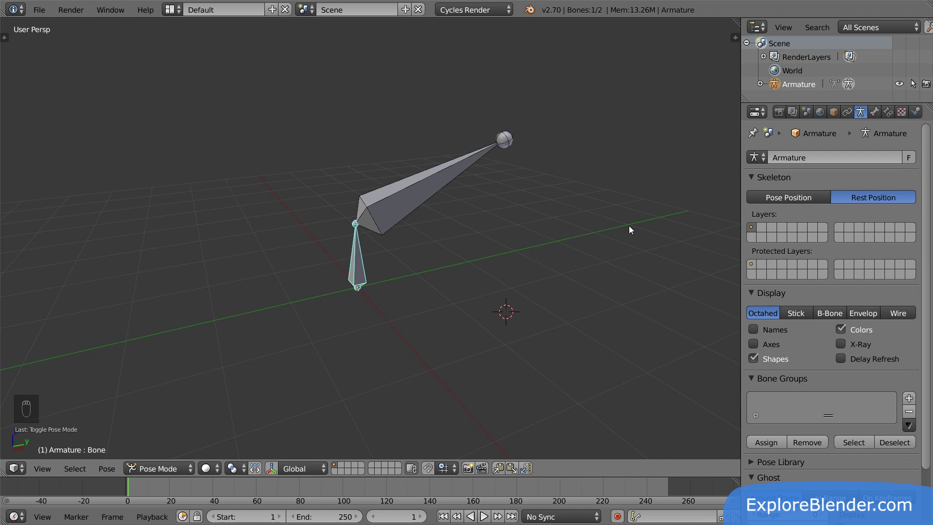
pyautogui.press('g')
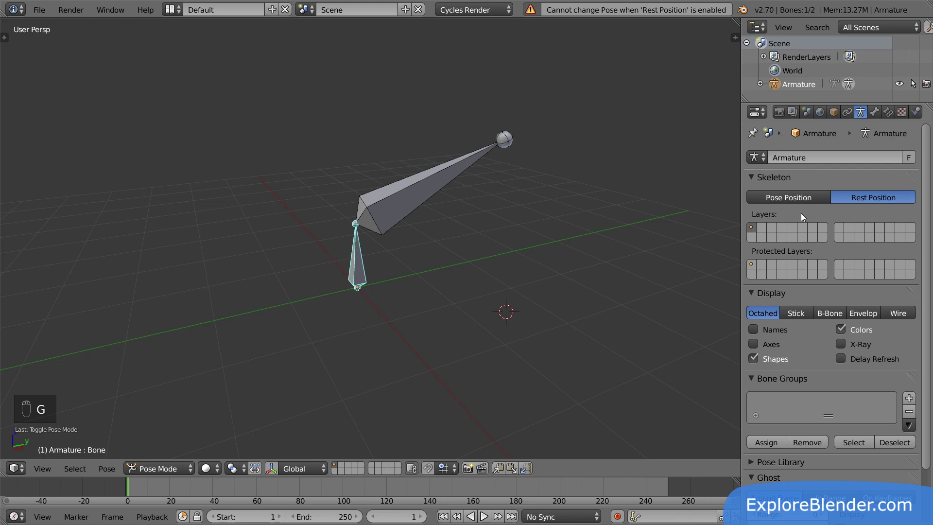
pyautogui.click(806, 197)
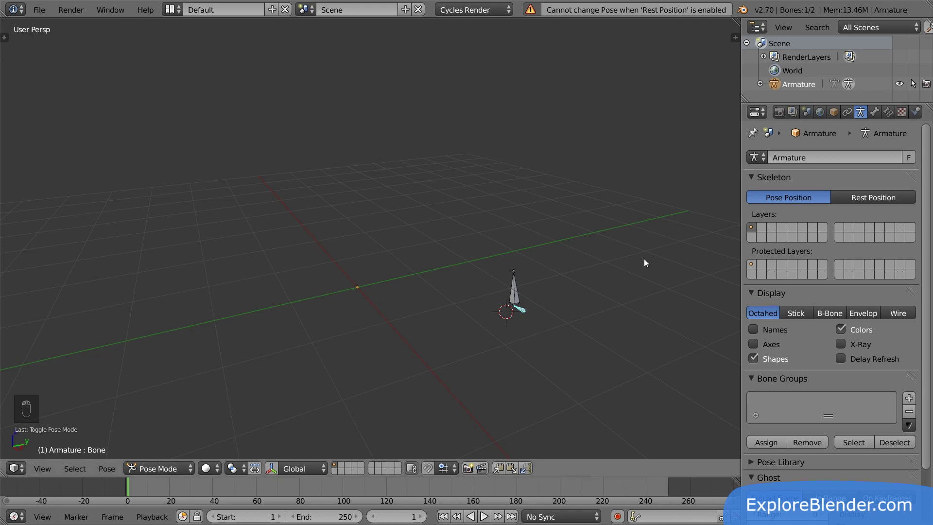
# Step: Select both bones and clear their pose location, rotation and scale
pyautogui.press('g')
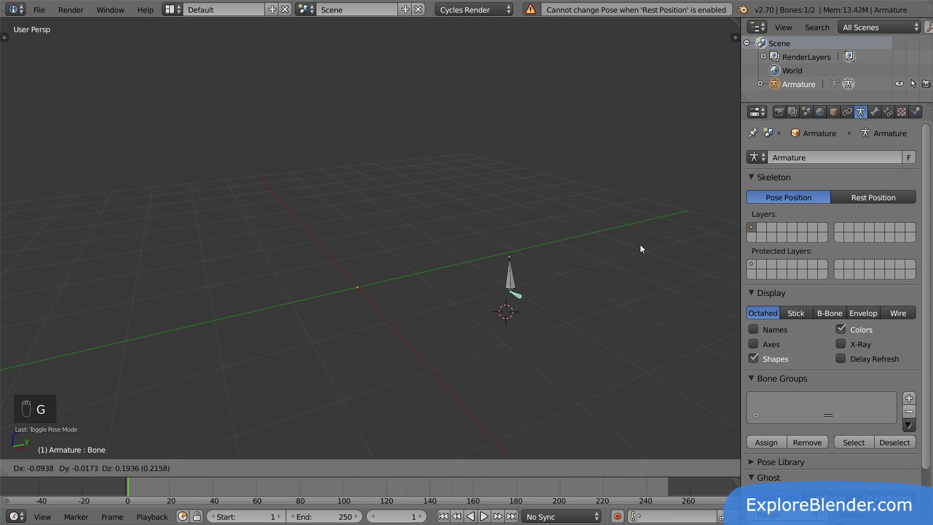
pyautogui.rightClick(640, 244)
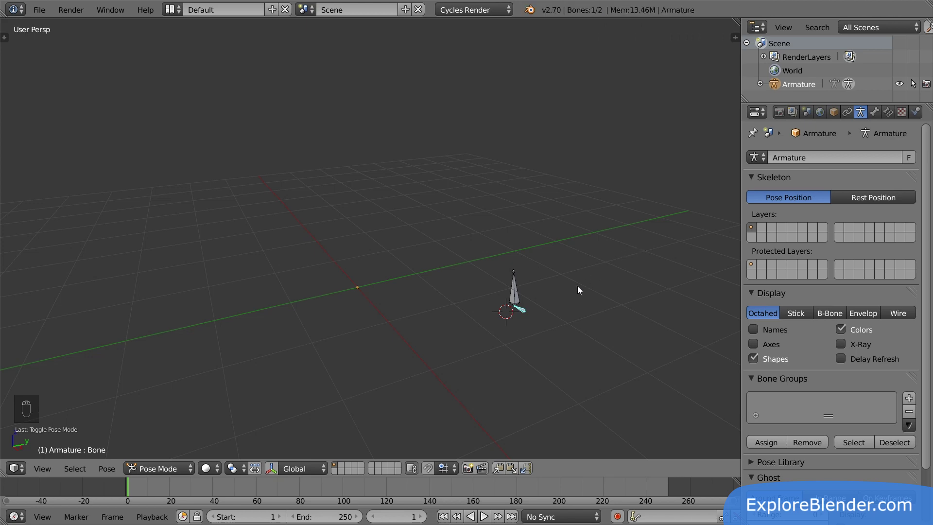
pyautogui.press('a')
pyautogui.press('a')
pyautogui.press('a')
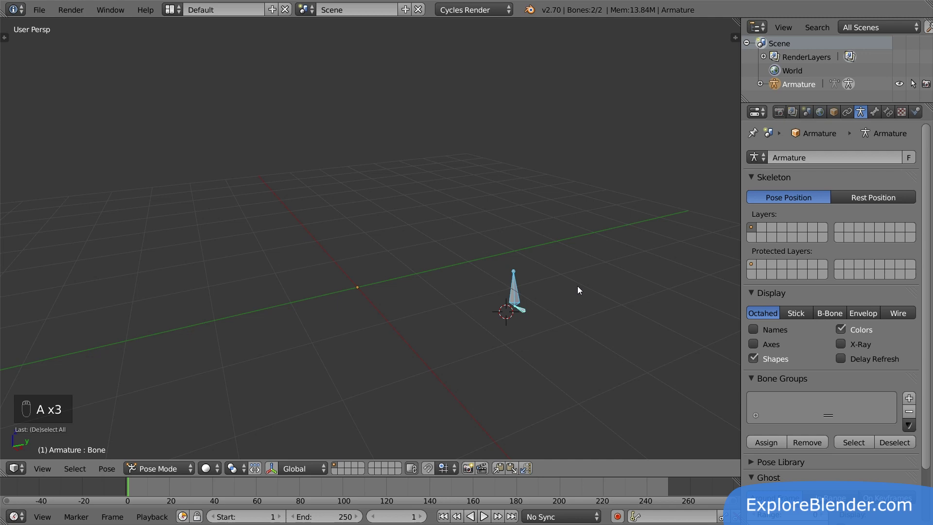
pyautogui.hotkey('alt', 'g')
pyautogui.hotkey('alt', 'r')
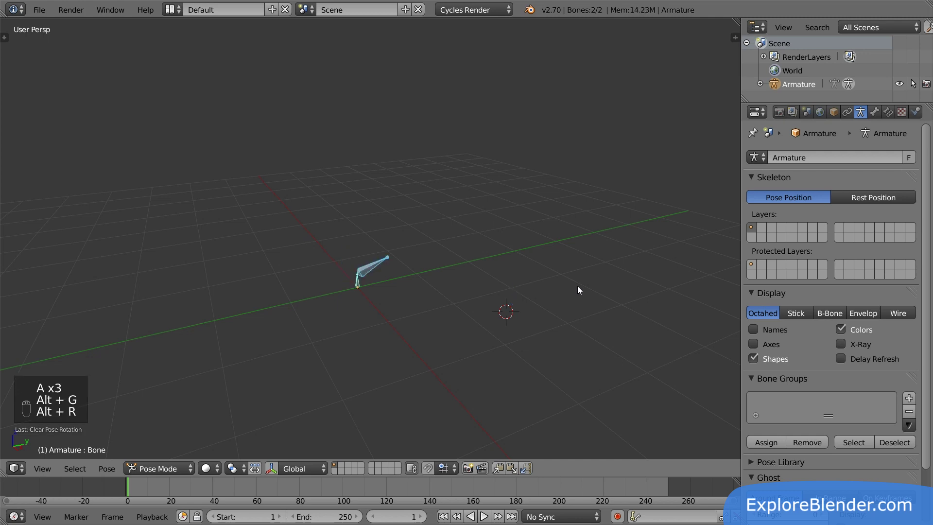
pyautogui.hotkey('alt', 's')
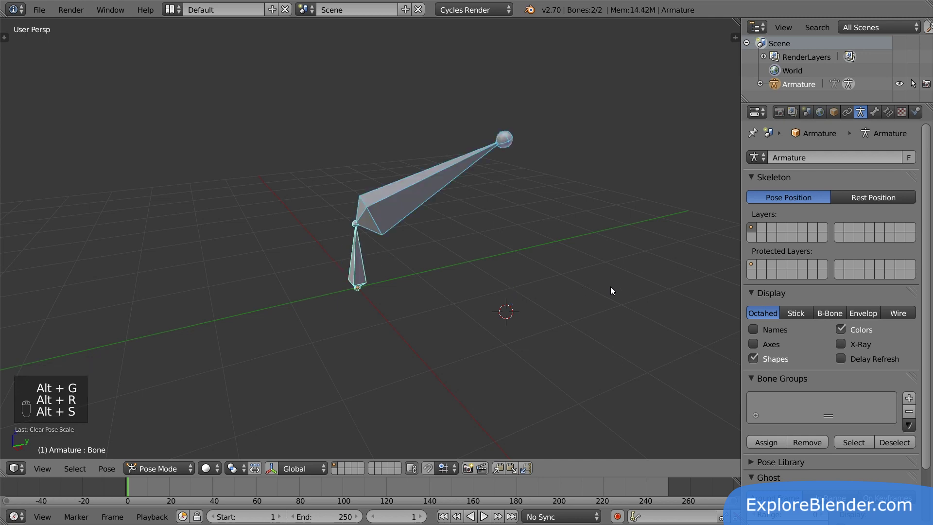
# Step: Toggle between Rest Position and Pose Position to compare, ending on Pose Position
pyautogui.click(870, 198)
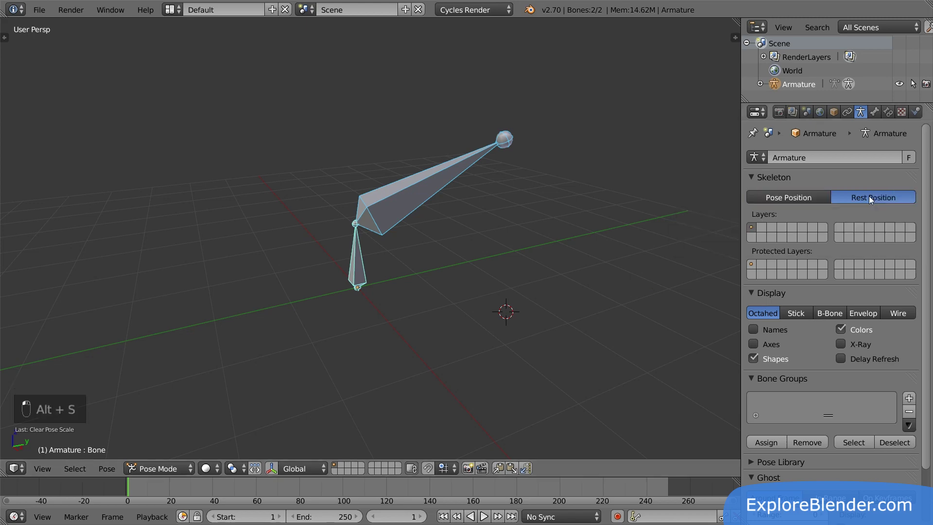
pyautogui.click(808, 196)
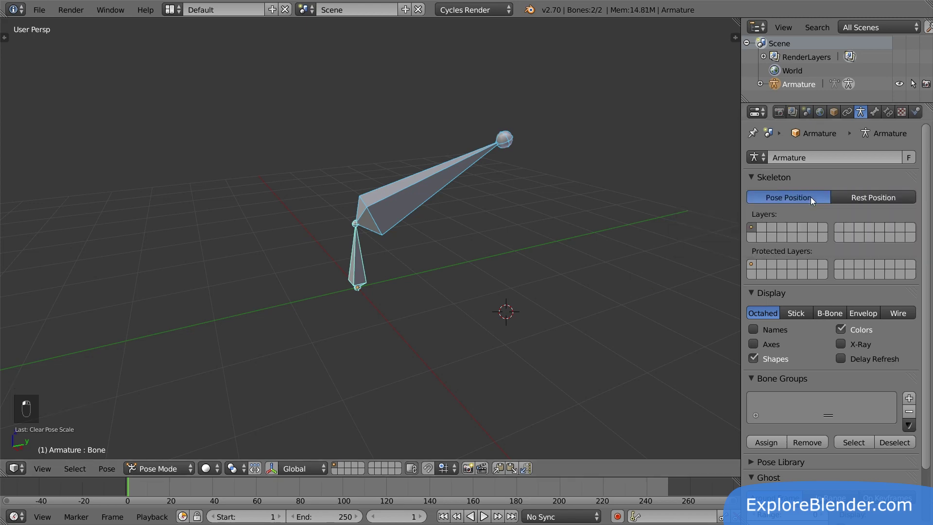
pyautogui.click(862, 197)
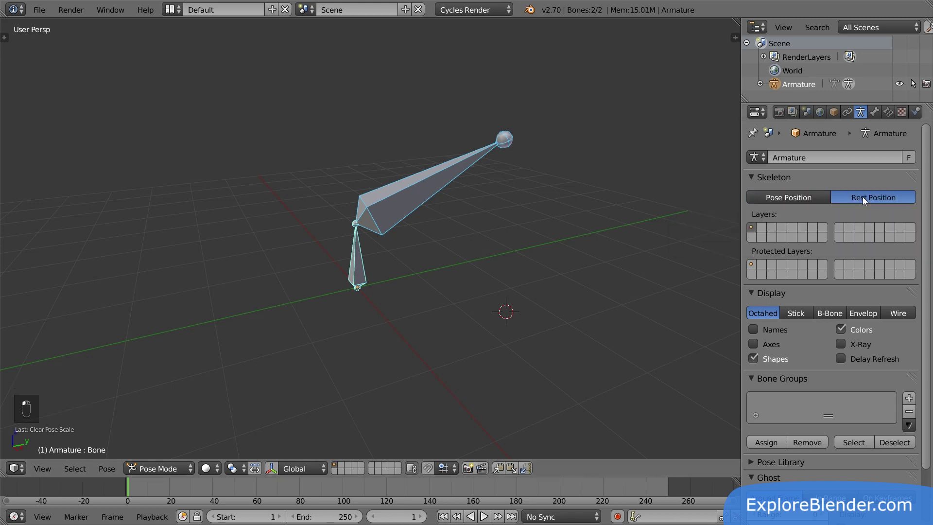
pyautogui.click(791, 197)
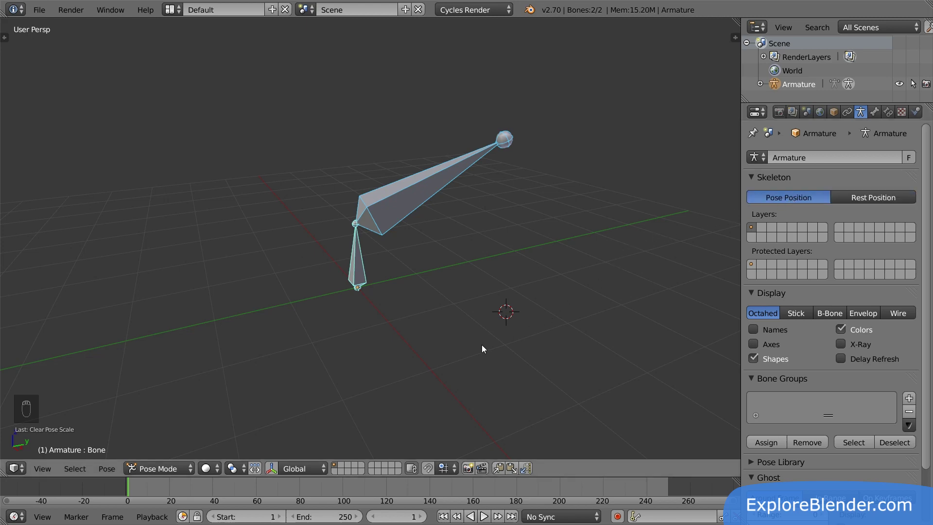
# Step: In Object Mode, add a UV sphere and add the armature to the selection
pyautogui.click(162, 466)
pyautogui.click(165, 453)
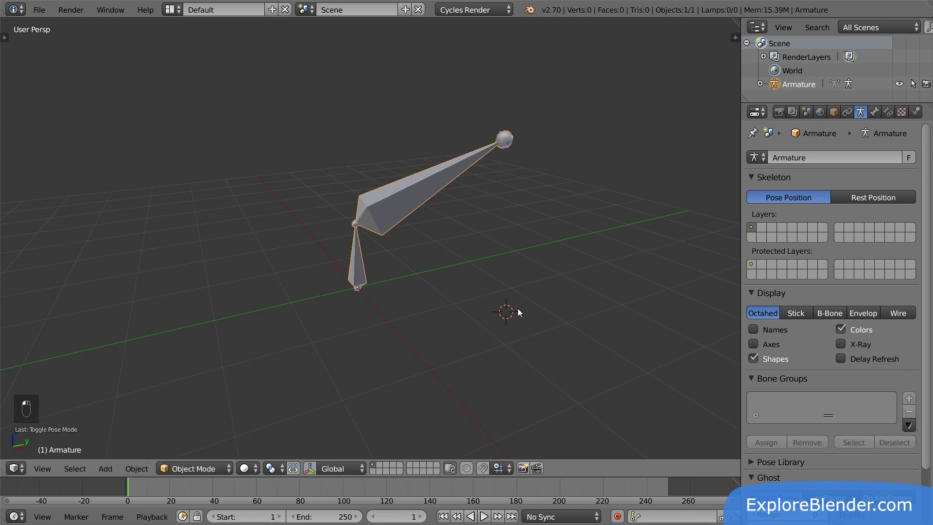
pyautogui.hotkey('shift', 'a')
pyautogui.moveTo(506, 235)
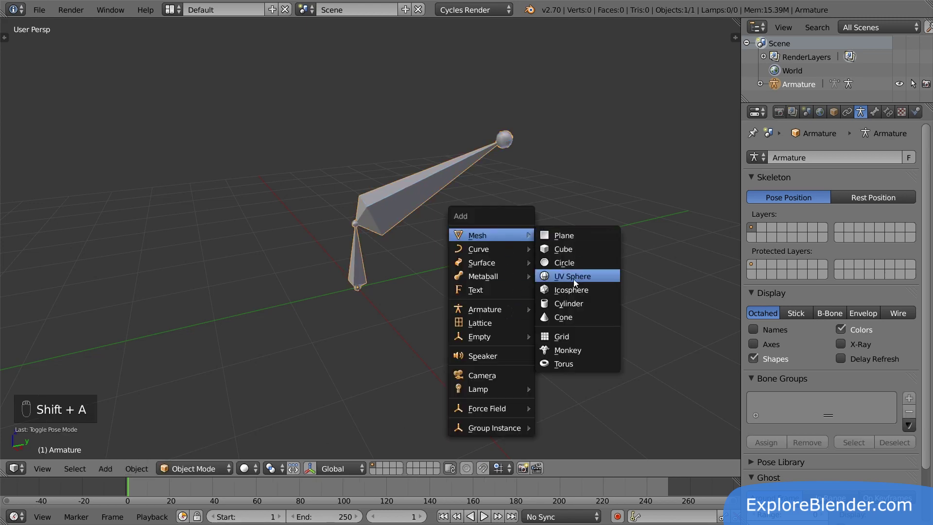
pyautogui.click(573, 277)
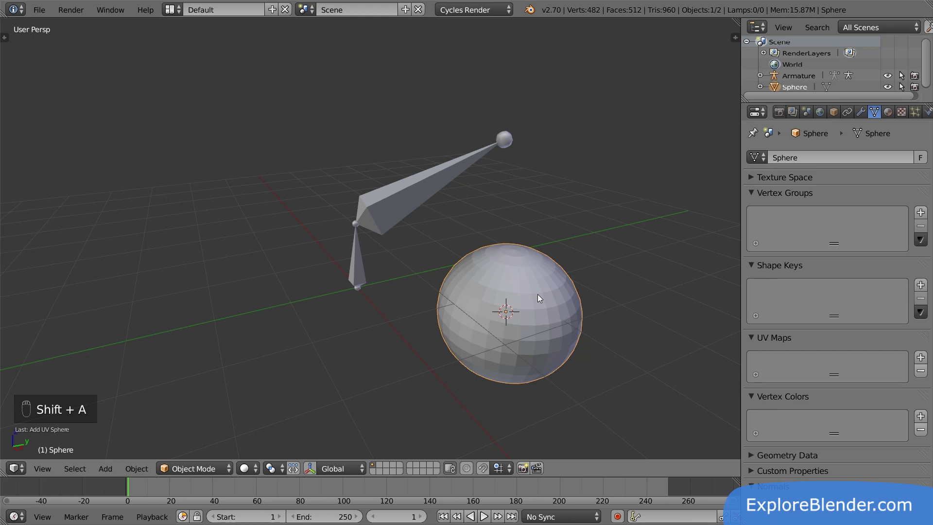
pyautogui.keyDown('shift'); pyautogui.rightClick(431, 180); pyautogui.keyUp('shift')
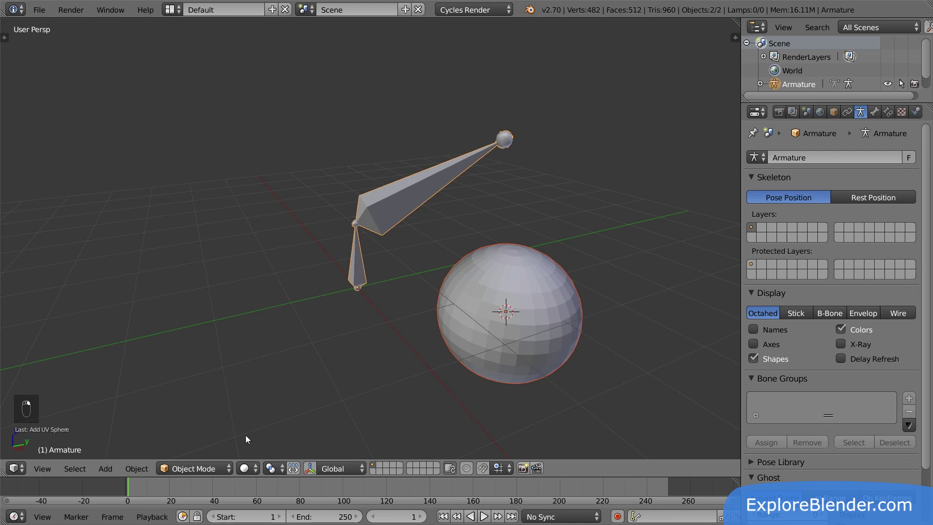
# Step: In Pose Mode, make Bone.001 active and parent the sphere to it with Ctrl+P > Bone
pyautogui.click(217, 466)
pyautogui.click(211, 423)
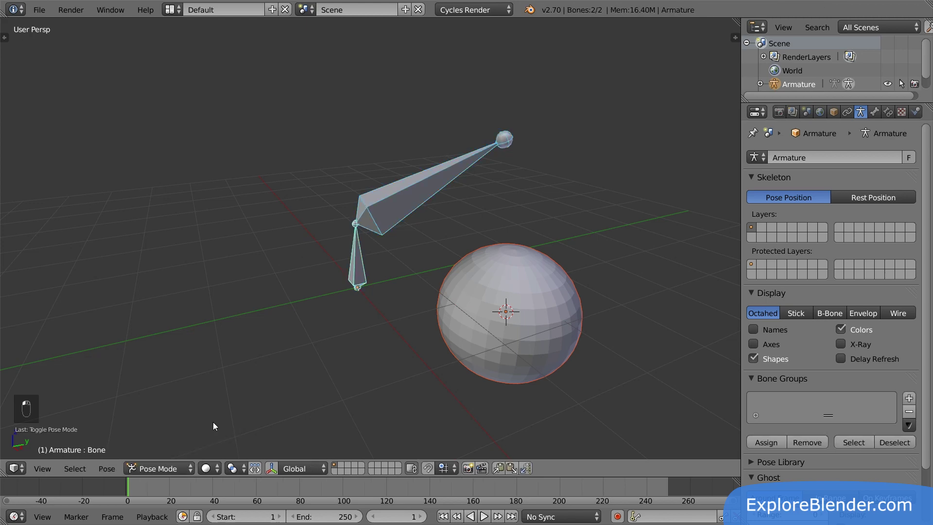
pyautogui.rightClick(411, 204)
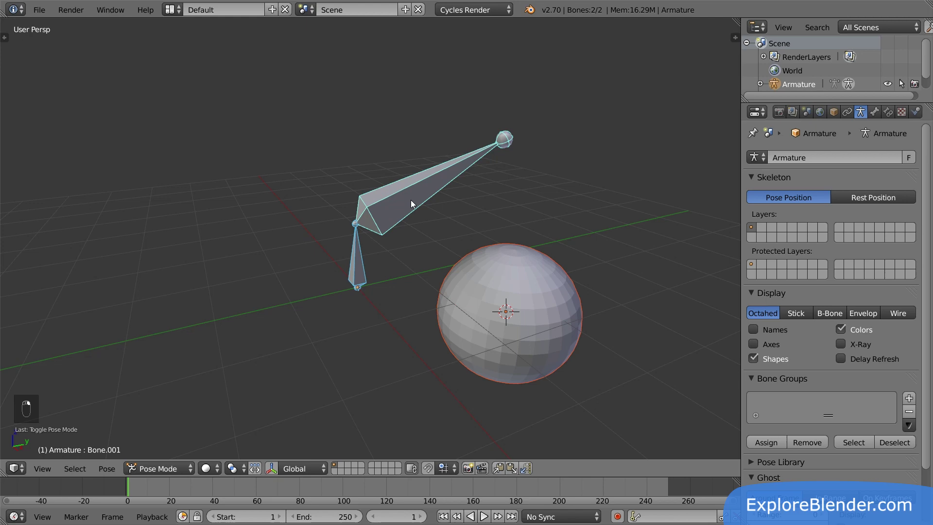
pyautogui.hotkey('ctrl', 'p')
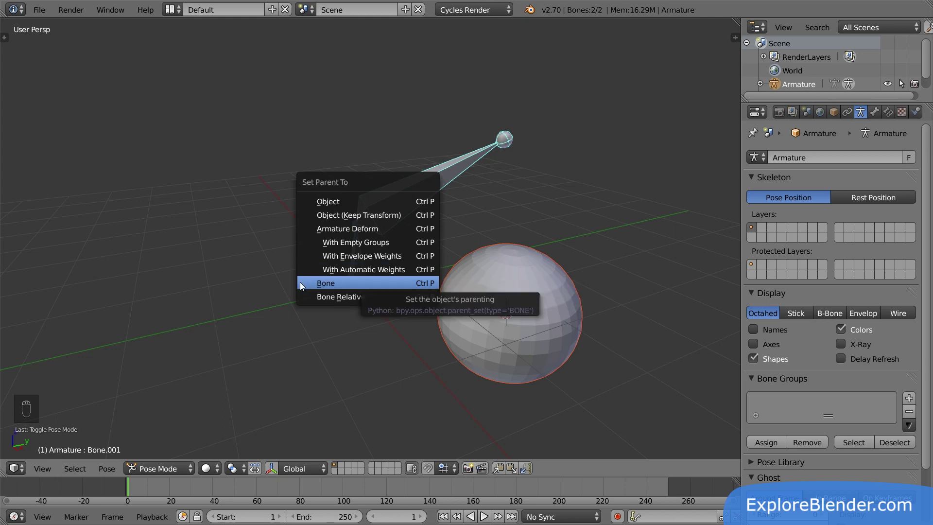
pyautogui.click(325, 282)
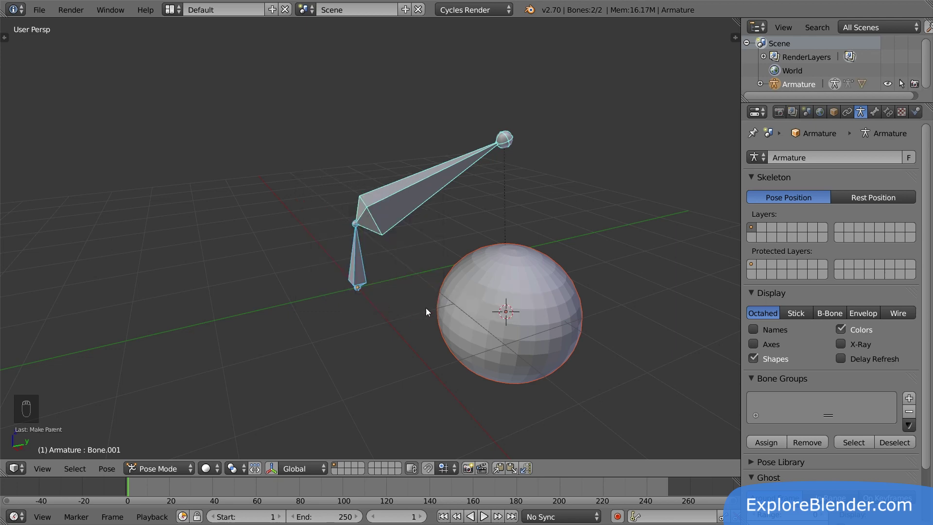
pyautogui.rightClick(547, 296)
pyautogui.press('g')
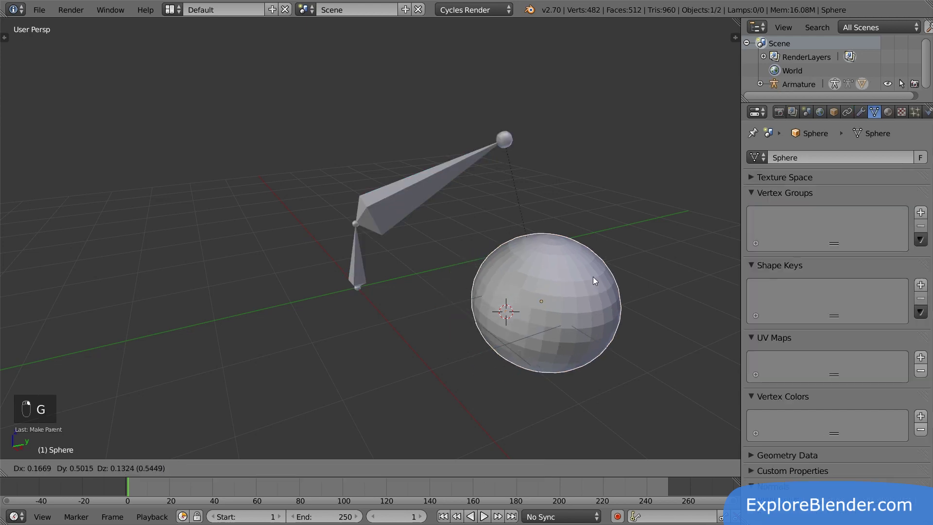
pyautogui.rightClick(569, 256)
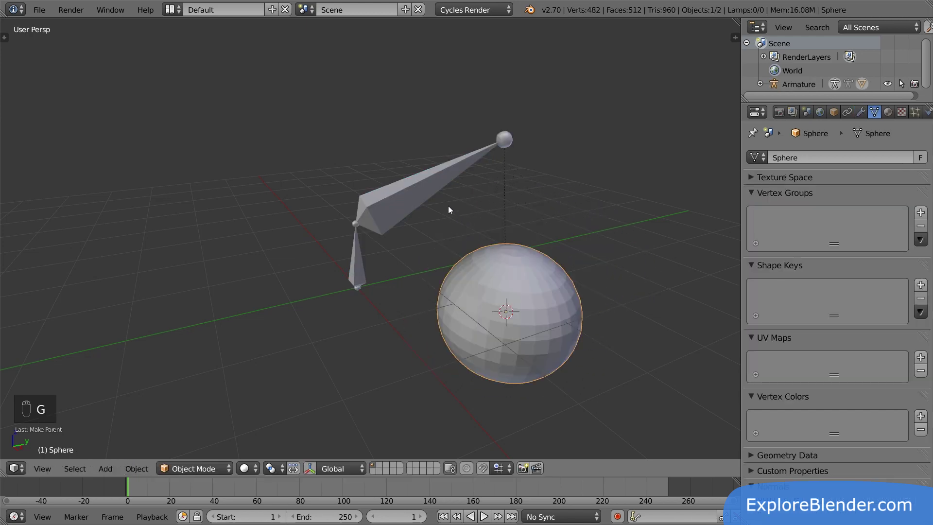
pyautogui.rightClick(460, 185)
pyautogui.press('r')
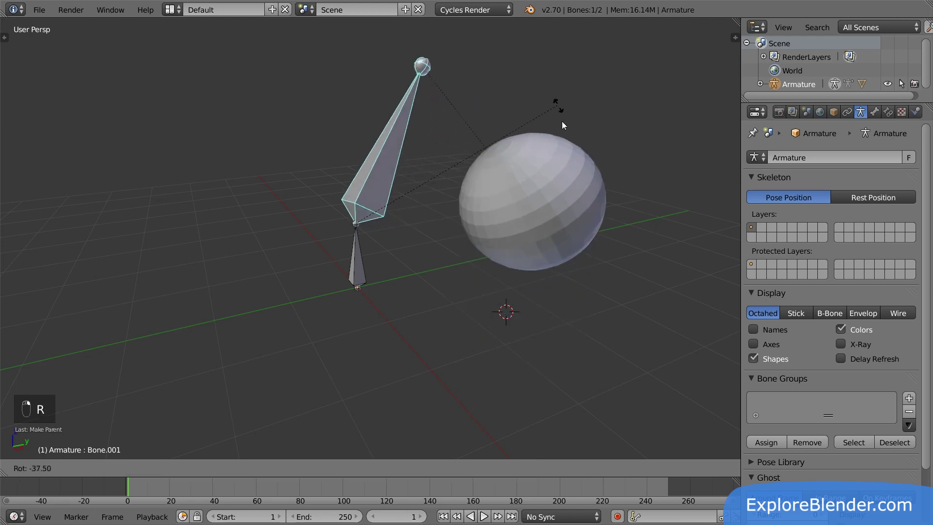
pyautogui.rightClick(327, 230)
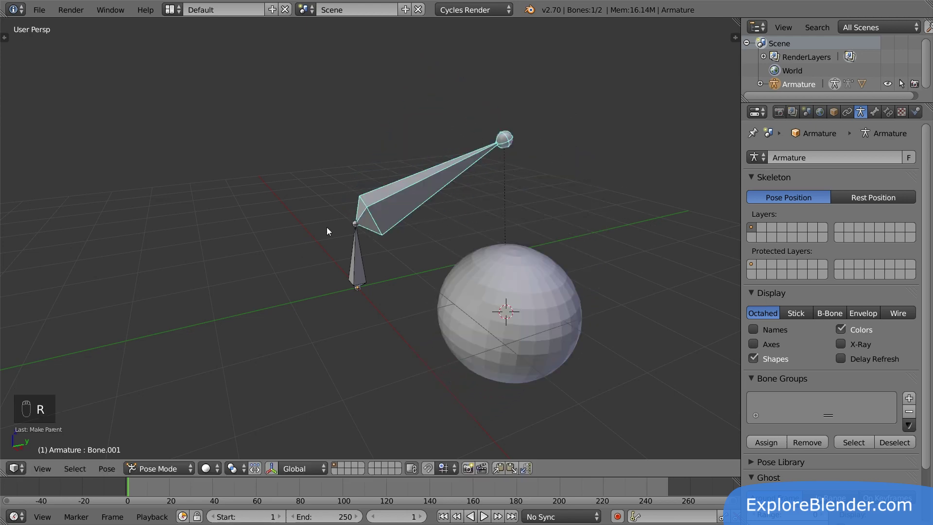
pyautogui.rightClick(356, 256)
pyautogui.press('r')
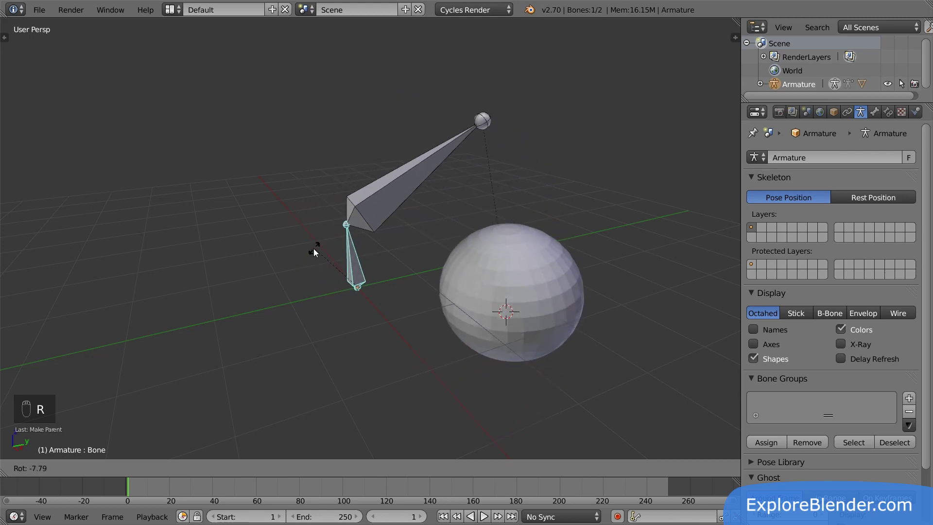
pyautogui.rightClick(314, 252)
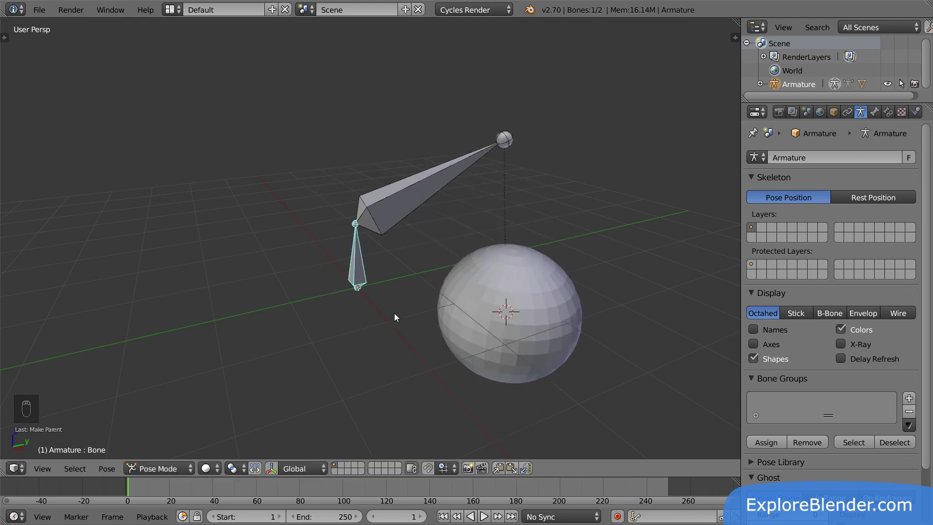